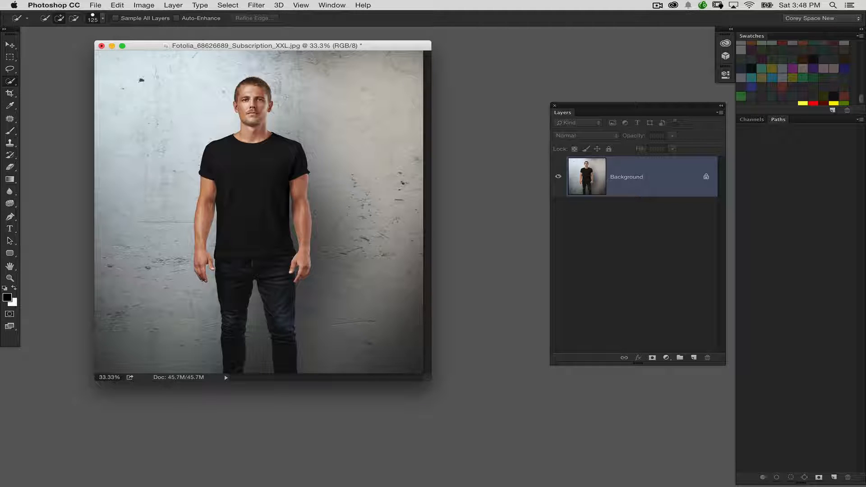
# Step: Select the whole man, from head to jeans, on the Background layer with the Quick Selection tool
pyautogui.click(271, 98)
pyautogui.moveTo(250, 288); pyautogui.dragTo(261, 352)
pyautogui.moveTo(264, 177)
pyautogui.mouseDown()
pyautogui.moveTo(283, 186)
pyautogui.moveTo(304, 273)
pyautogui.mouseUp()
# Step: Subtract the wall area between the man's legs from the selection, using the Magic Wand and Quick Selection tools
pyautogui.click(12, 84)
pyautogui.click(49, 93)
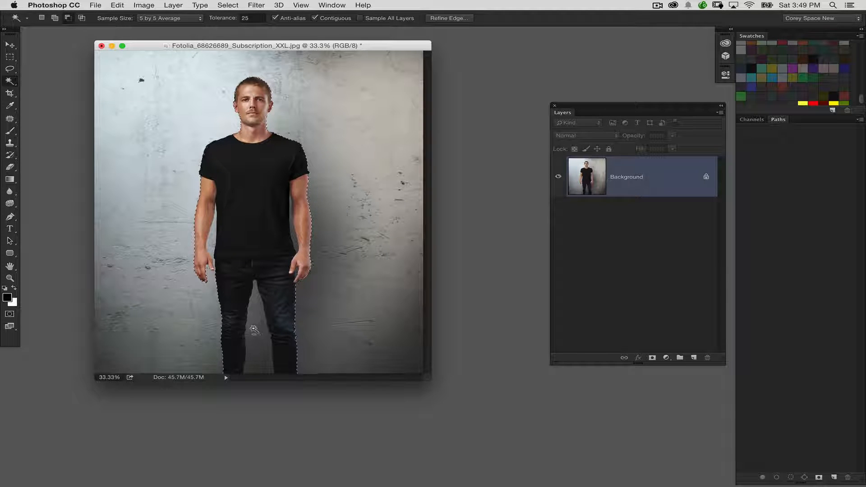
pyautogui.keyDown('alt'); pyautogui.click(260, 361); pyautogui.keyUp('alt')
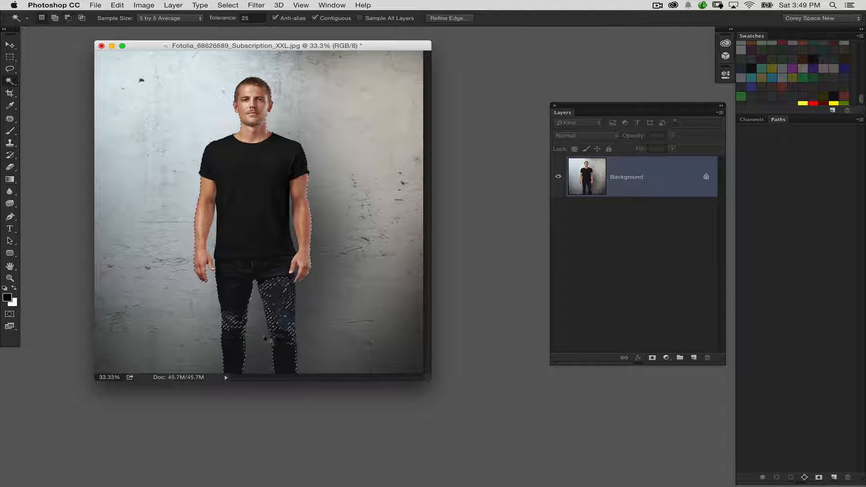
pyautogui.keyDown('shift'); pyautogui.click(271, 341); pyautogui.keyUp('shift')
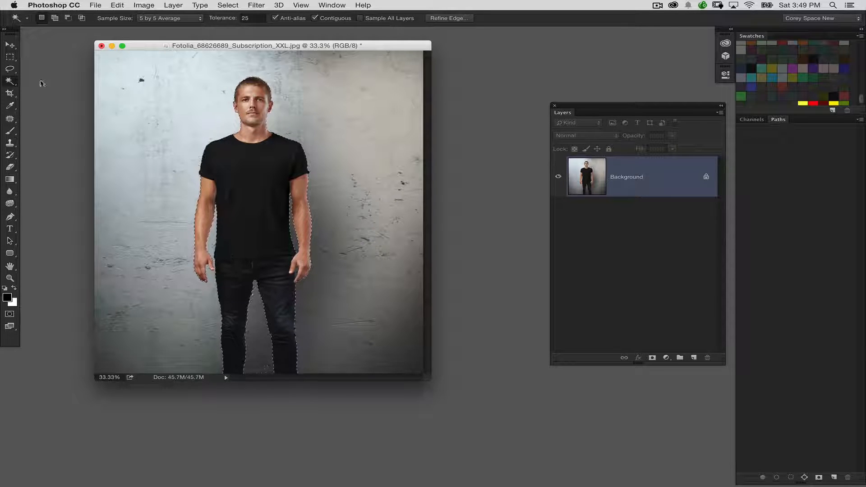
pyautogui.moveTo(10, 81); pyautogui.dragTo(49, 81)
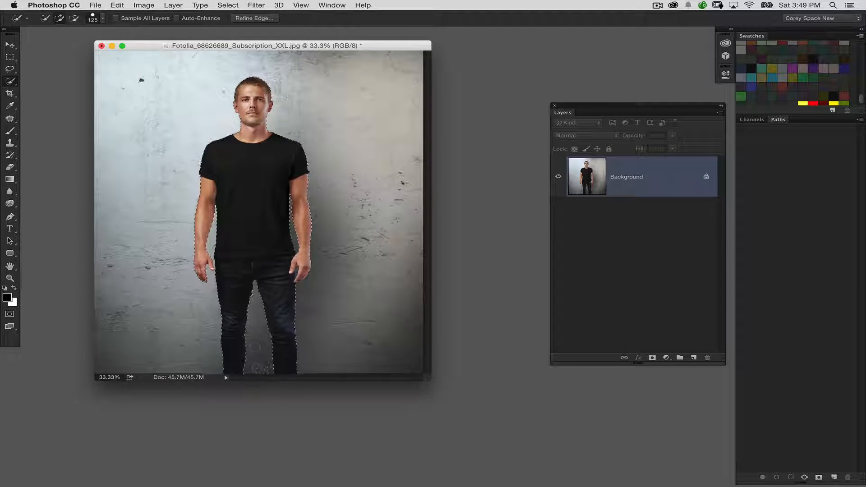
pyautogui.moveTo(259, 358); pyautogui.dragTo(260, 348)
# Step: Apply Refine Edge with a 0.7 px radius to the selection and copy the man onto a new layer
pyautogui.click(266, 20)
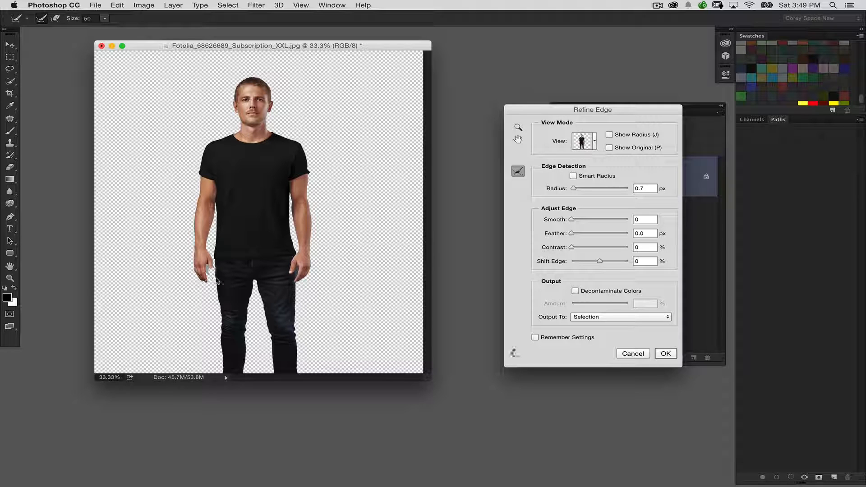
pyautogui.click(666, 354)
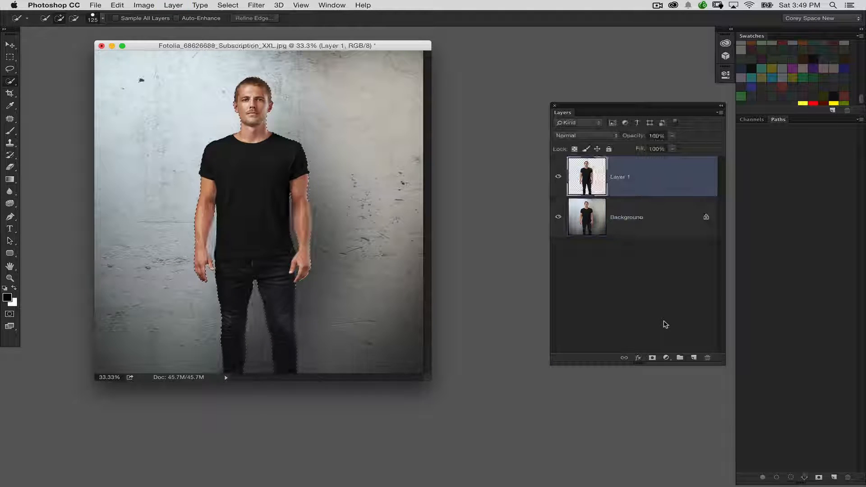
# Step: Hide the Background layer and define the cut-out man as a pattern named "Guy on texture"
pyautogui.click(559, 216)
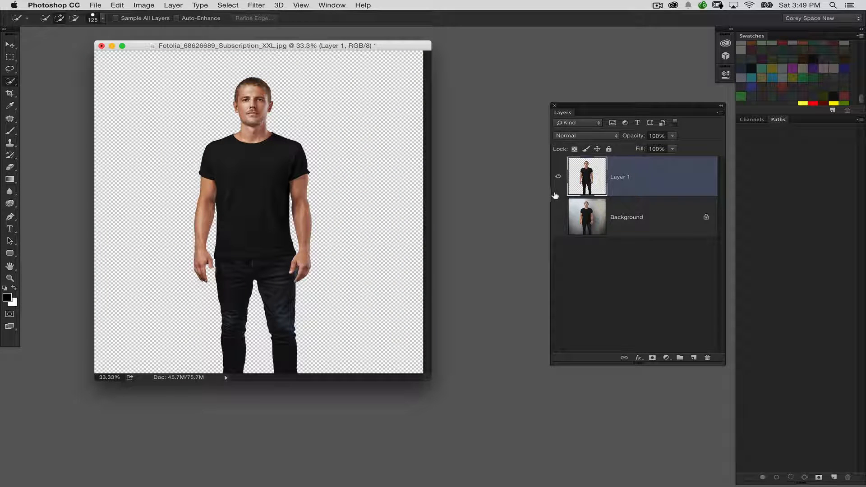
pyautogui.click(118, 5)
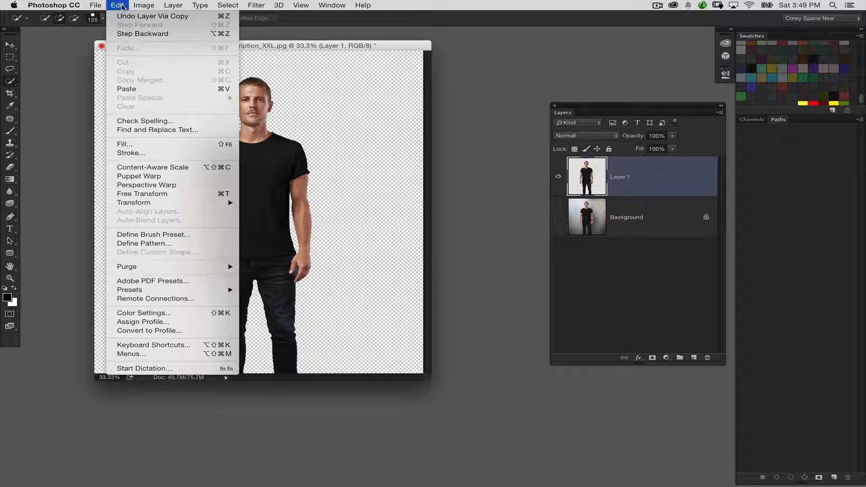
pyautogui.click(197, 246)
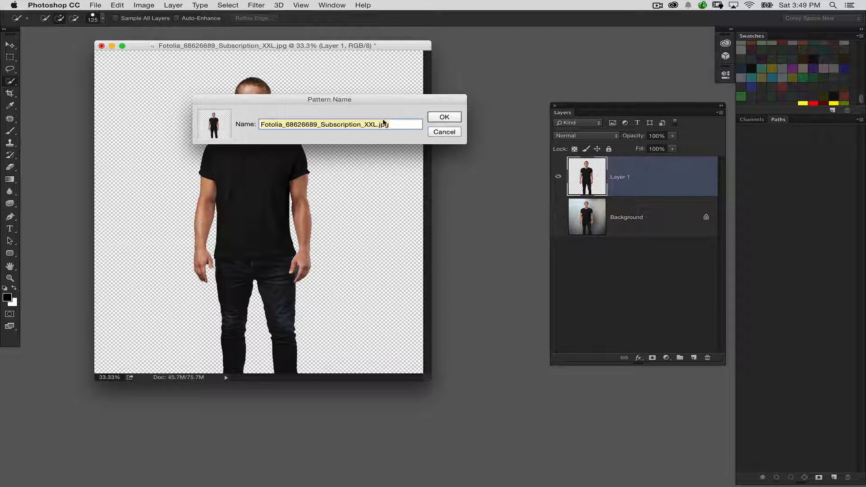
pyautogui.write('Guy')
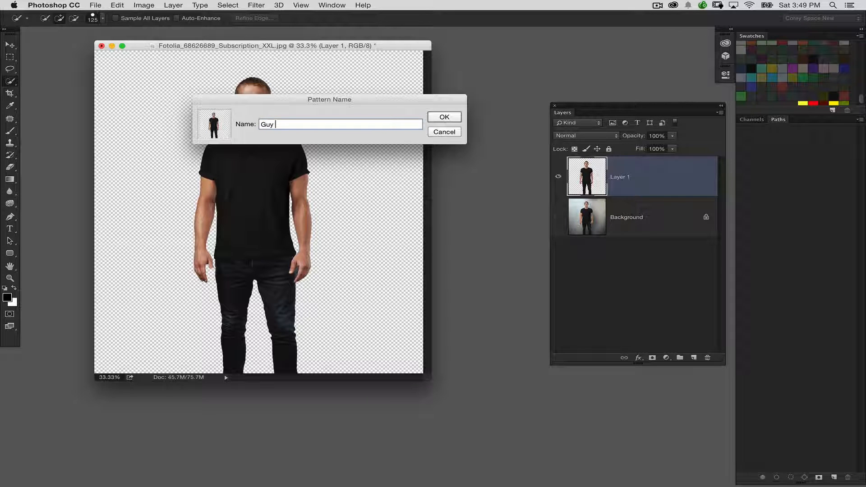
pyautogui.write(' on texture')
pyautogui.press('Return')
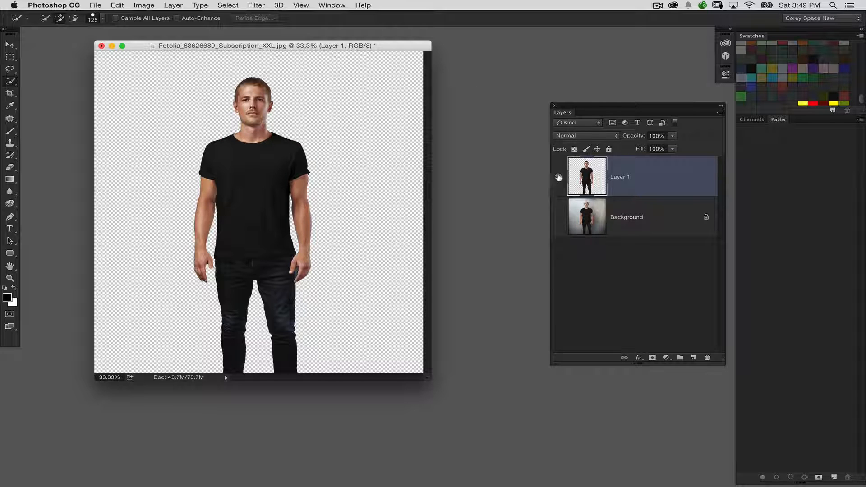
# Step: Hide Layer 1, show the Background layer again and make it the active layer
pyautogui.click(558, 176)
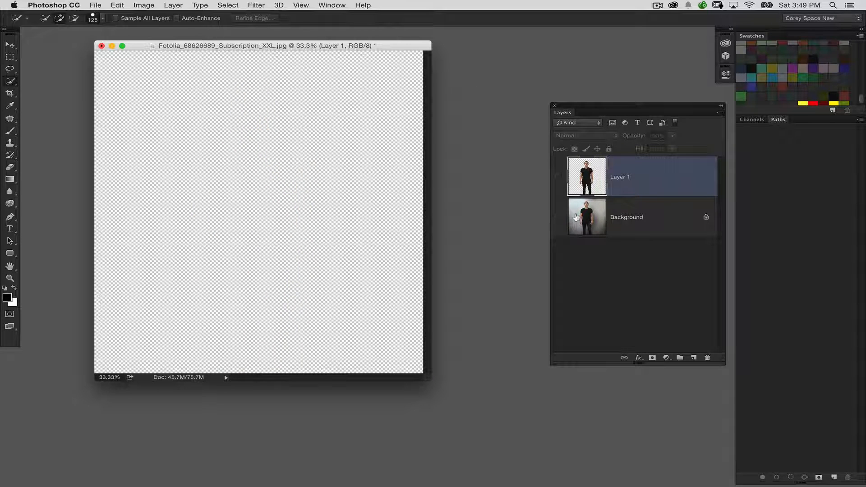
pyautogui.click(558, 218)
pyautogui.click(584, 224)
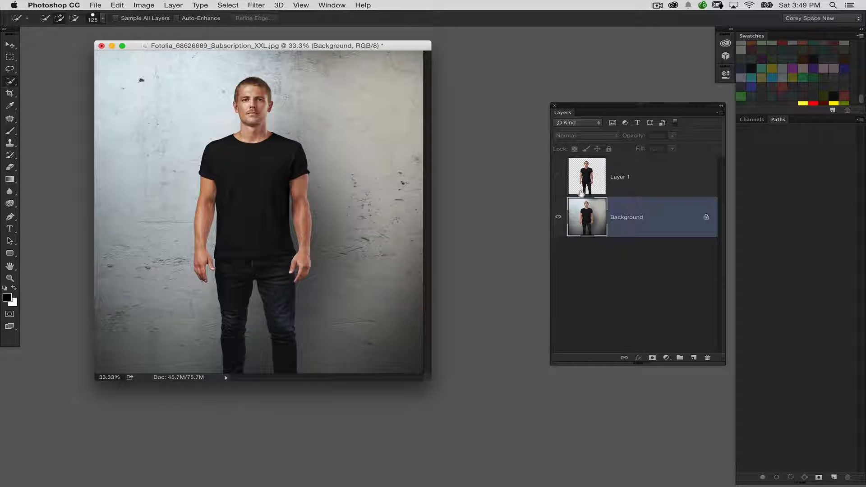
# Step: Draw a loose Lasso selection around the man on the Background layer, leaving a margin of wall around him
pyautogui.click(10, 69)
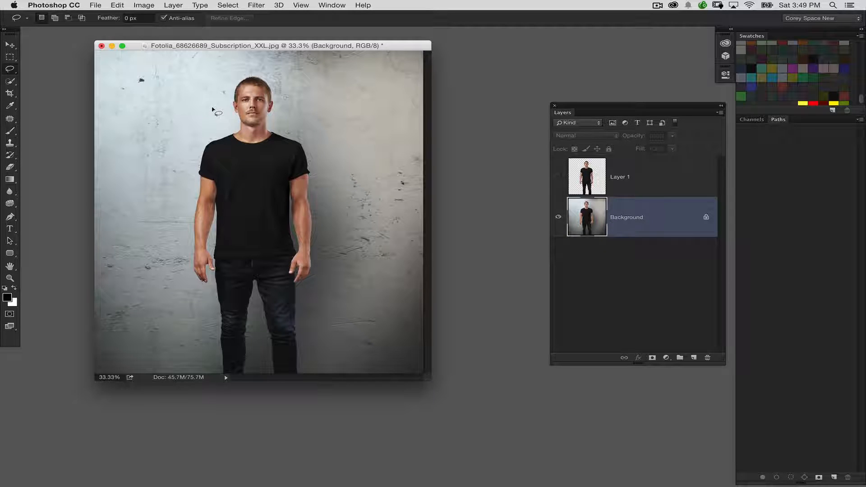
pyautogui.moveTo(201, 118); pyautogui.dragTo(174, 282)
pyautogui.moveTo(239, 399)
pyautogui.mouseDown()
pyautogui.moveTo(310, 397)
pyautogui.moveTo(310, 325)
pyautogui.mouseUp()
pyautogui.moveTo(319, 104)
pyautogui.mouseDown()
pyautogui.moveTo(252, 62)
pyautogui.moveTo(215, 93)
pyautogui.mouseUp()
pyautogui.moveTo(326, 269)
pyautogui.mouseDown()
pyautogui.moveTo(336, 340)
pyautogui.moveTo(290, 403)
pyautogui.moveTo(259, 368)
pyautogui.moveTo(292, 356)
pyautogui.mouseUp()
# Step: Fill the selection with Content-Aware contents in Normal mode at 100% opacity, without Color Adaptation, and deselect
pyautogui.hotkey('shift', 'BackSpace')
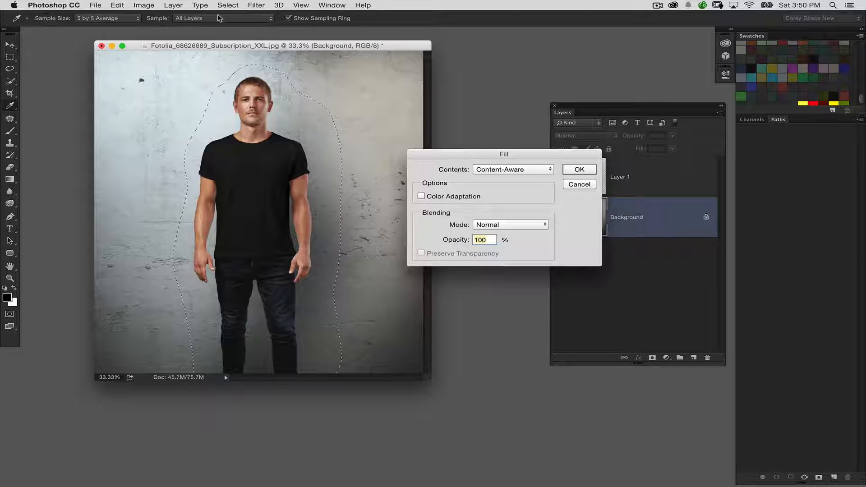
pyautogui.moveTo(451, 154); pyautogui.dragTo(429, 133)
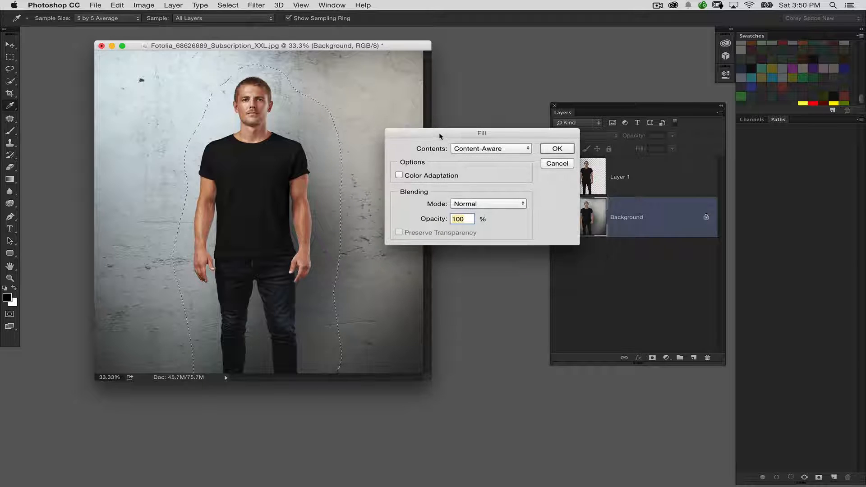
pyautogui.click(490, 152)
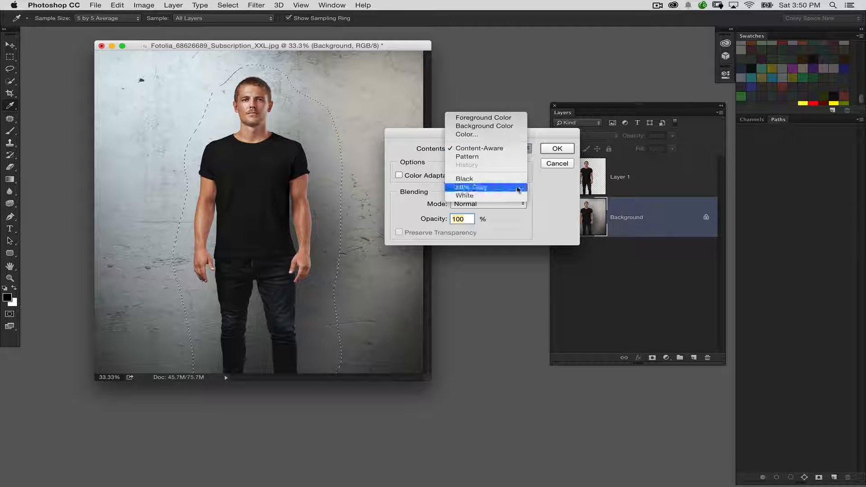
pyautogui.click(545, 215)
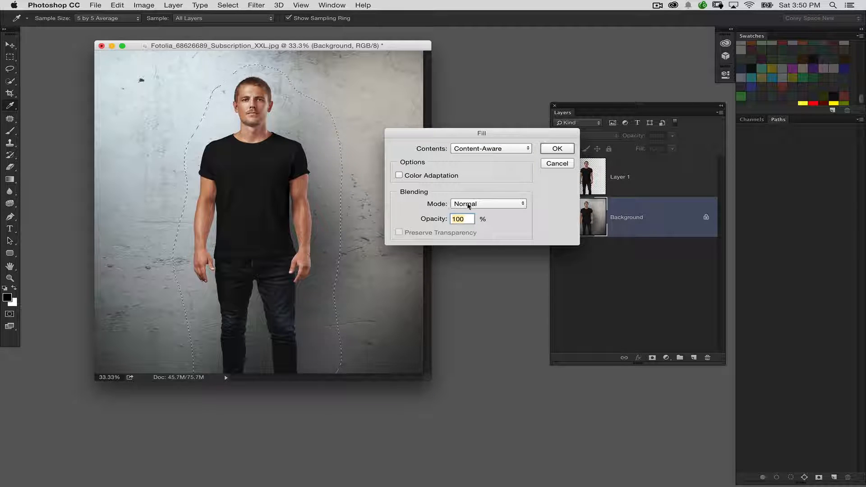
pyautogui.click(557, 149)
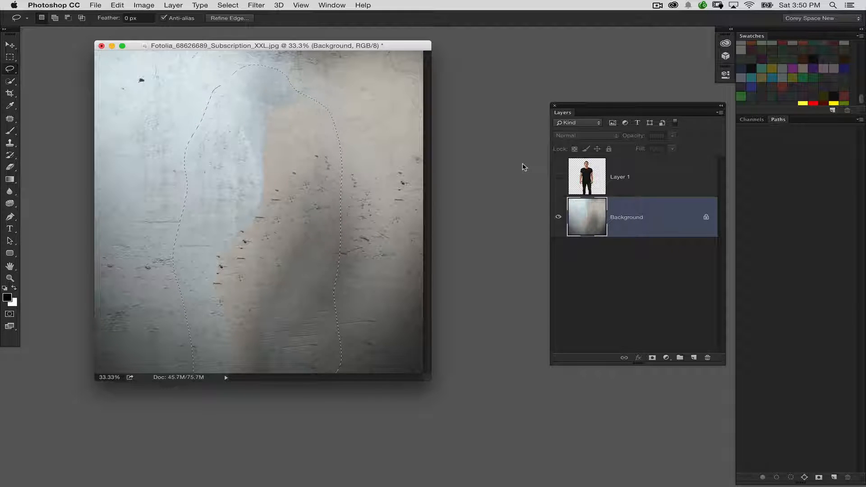
pyautogui.press('super+d')
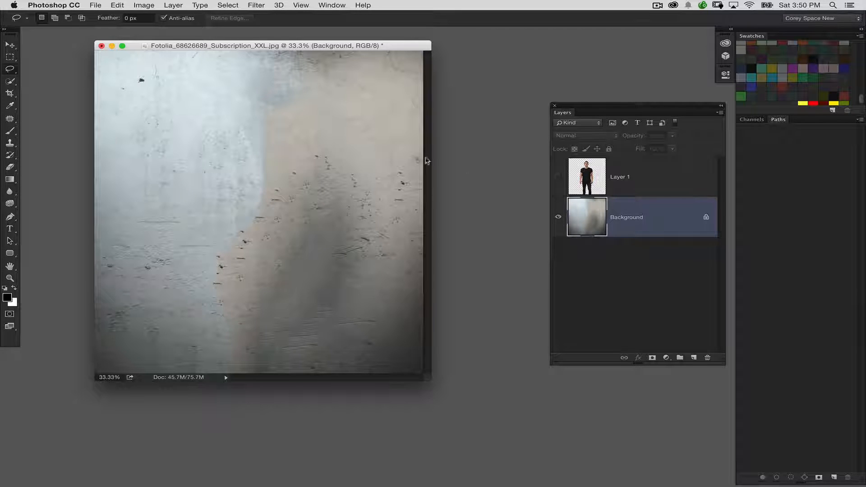
pyautogui.click(149, 6)
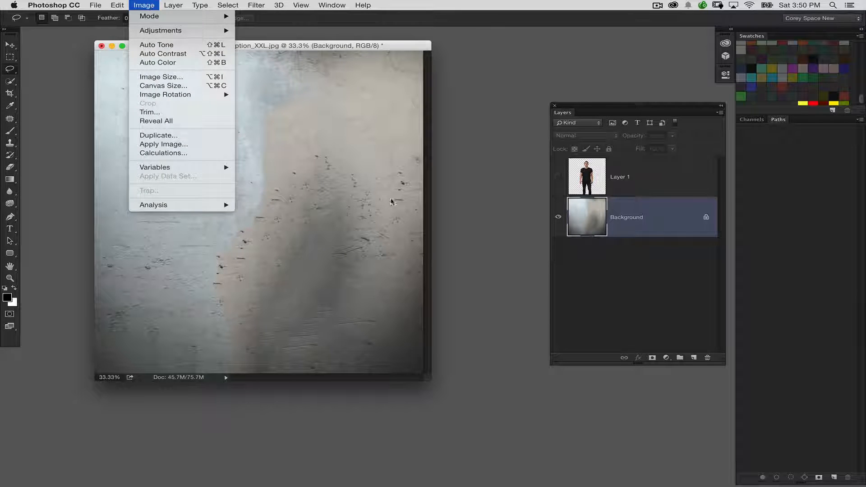
pyautogui.click(385, 140)
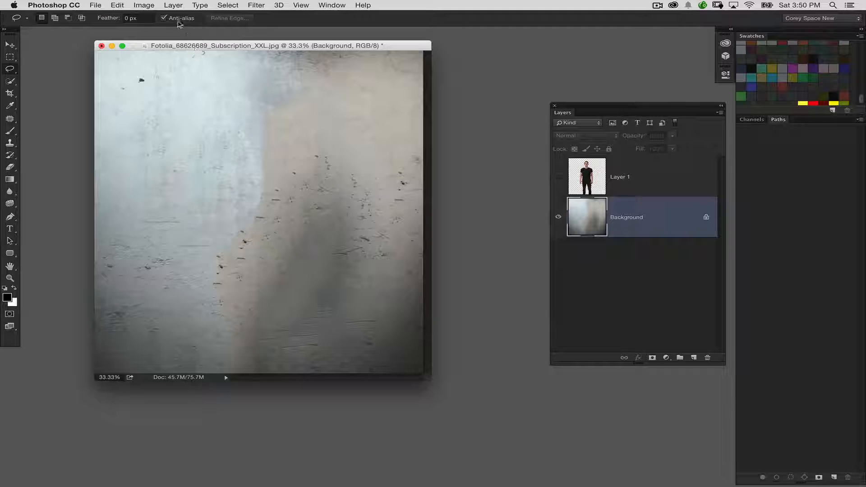
pyautogui.click(144, 5)
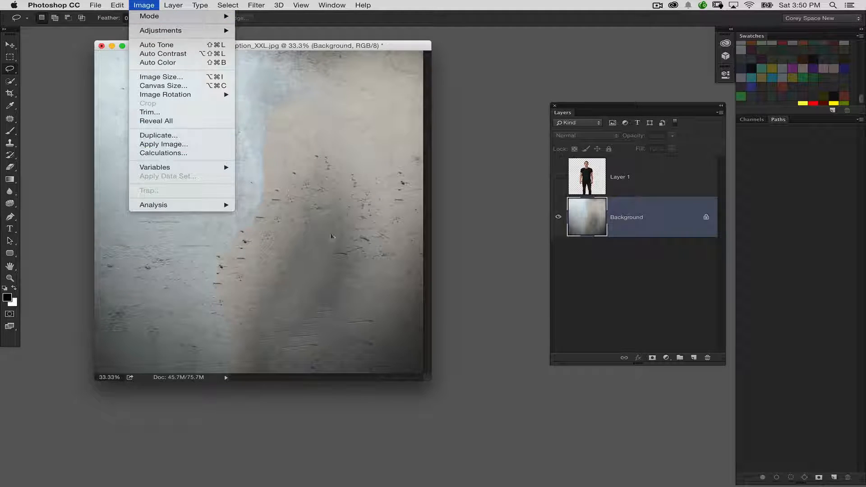
pyautogui.click(332, 236)
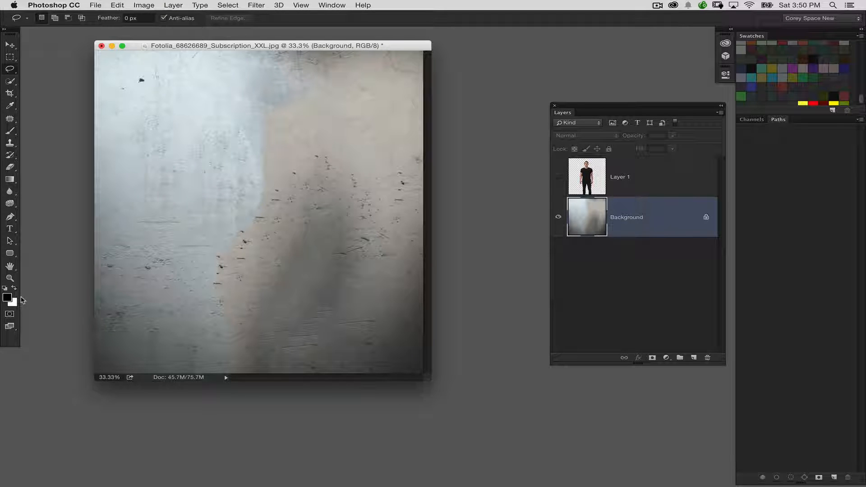
# Step: Convert the Background layer to grayscale with a black-to-white Gradient Map adjustment
pyautogui.click(144, 5)
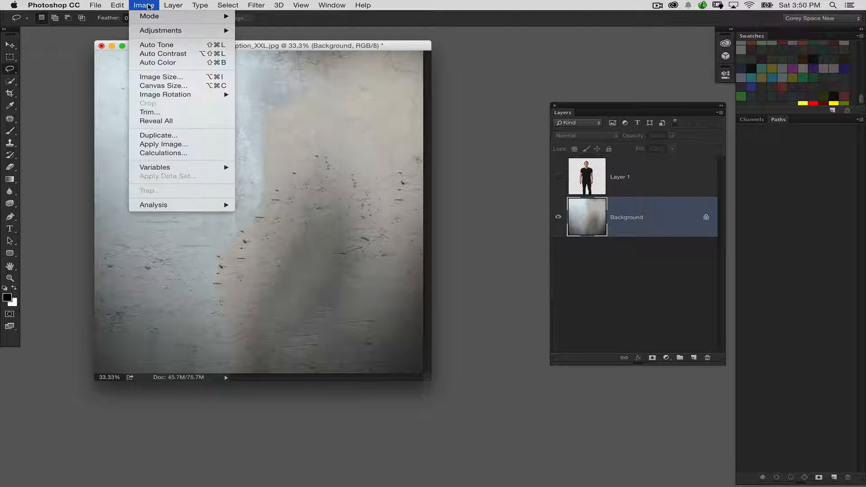
pyautogui.moveTo(153, 32)
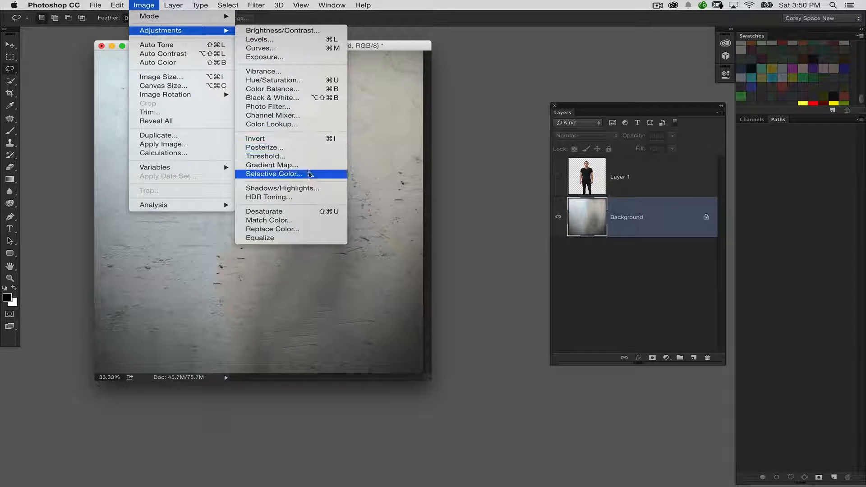
pyautogui.click(298, 165)
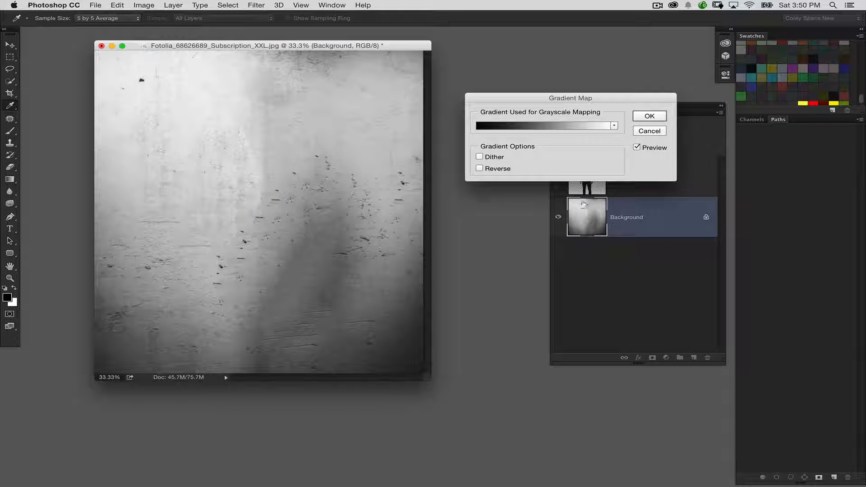
pyautogui.click(639, 118)
pyautogui.press('l')
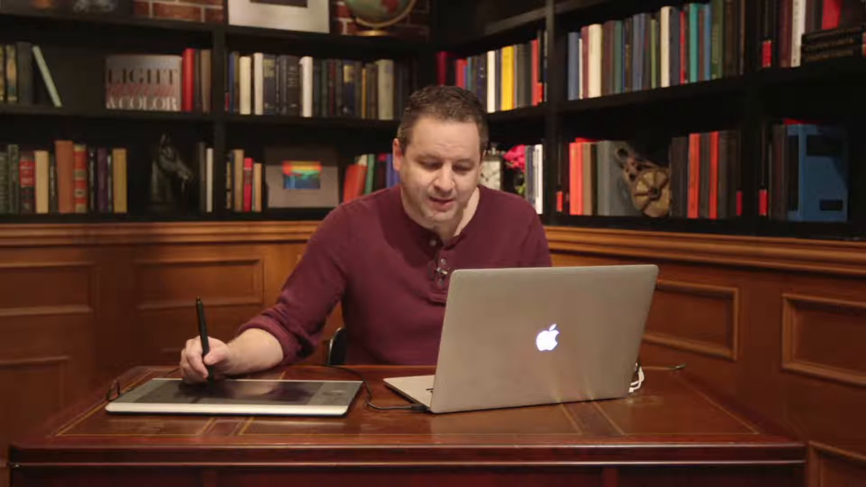
# Step: Draw a roughly square Rectangular Marquee selection in the upper middle of the image on Layer 2
pyautogui.click(12, 58)
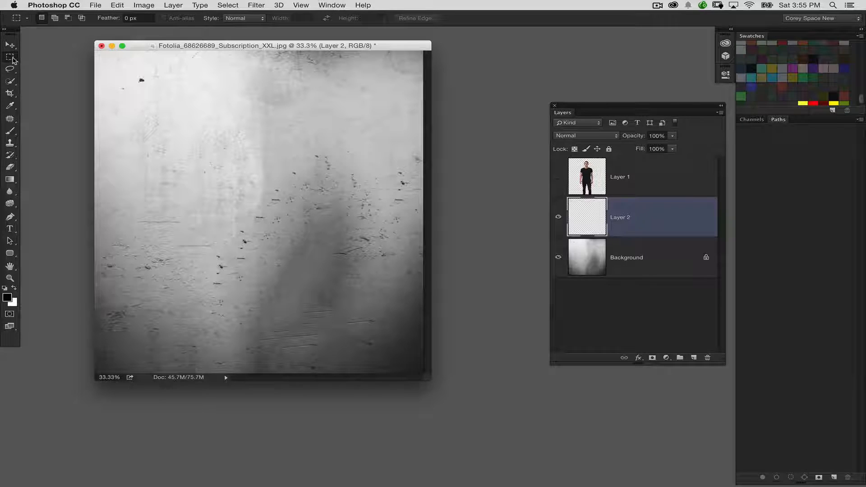
pyautogui.rightClick(12, 58)
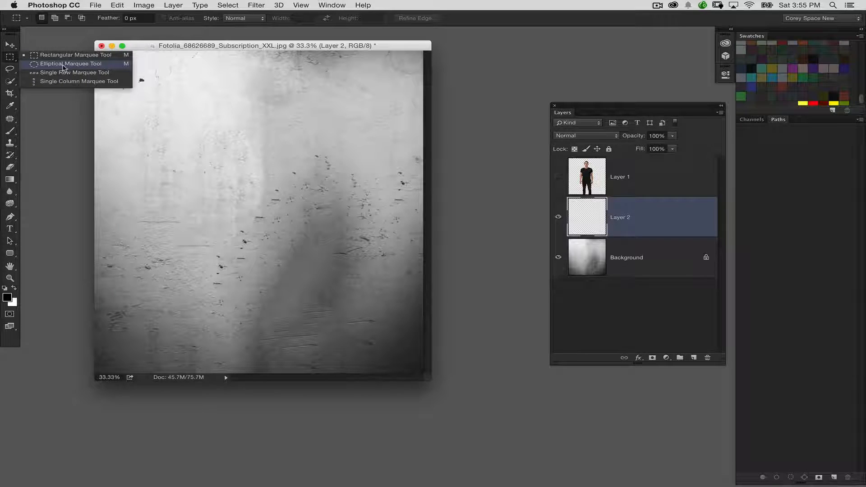
pyautogui.click(89, 56)
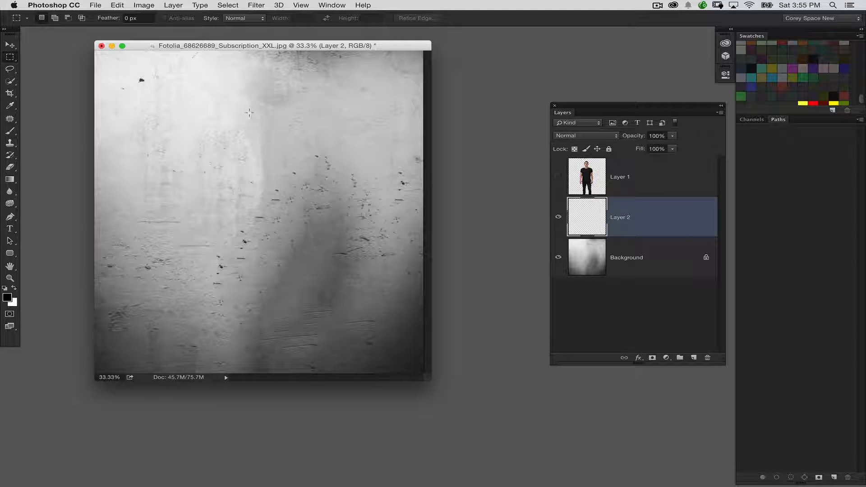
pyautogui.moveTo(242, 120); pyautogui.dragTo(277, 144)
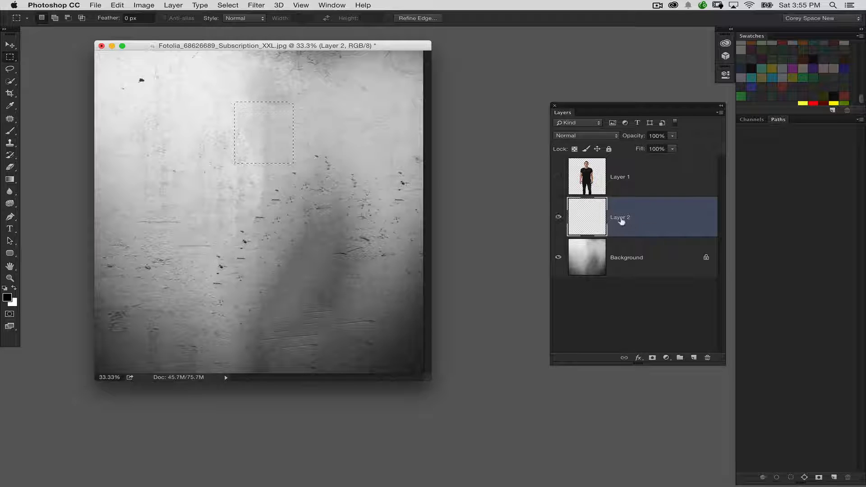
# Step: Fill the square selection on Layer 2 with 50% Gray in Normal mode at 100% opacity
pyautogui.moveTo(586, 109); pyautogui.dragTo(525, 89)
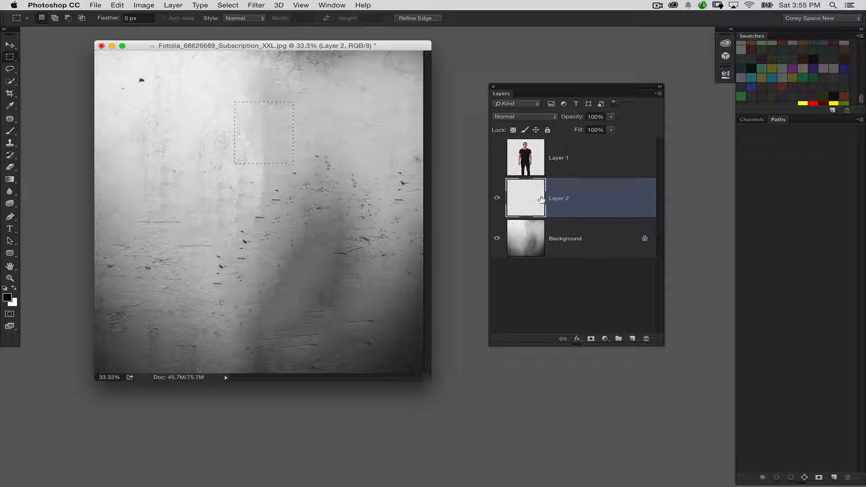
pyautogui.hotkey('shift', 'BackSpace')
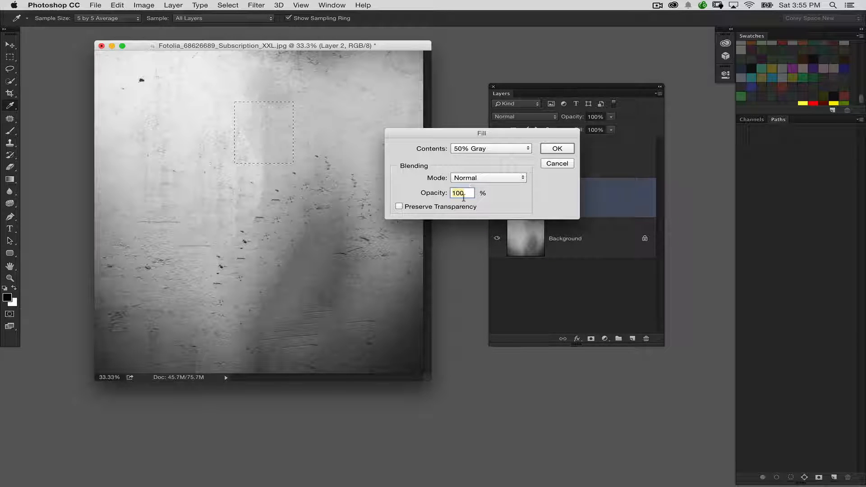
pyautogui.click(557, 149)
pyautogui.press('m')
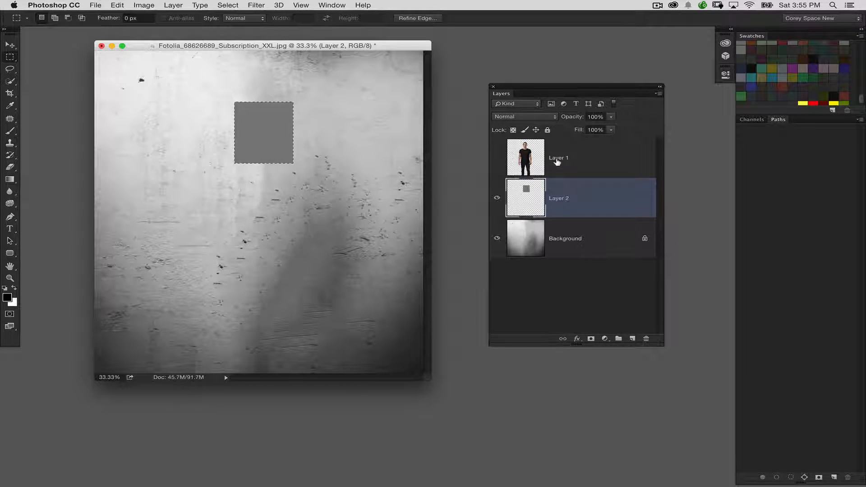
# Step: Enlarge the image view to 50% and deselect the gray square on Layer 2
pyautogui.press('super+equal')
pyautogui.moveTo(222, 32); pyautogui.dragTo(141, 31)
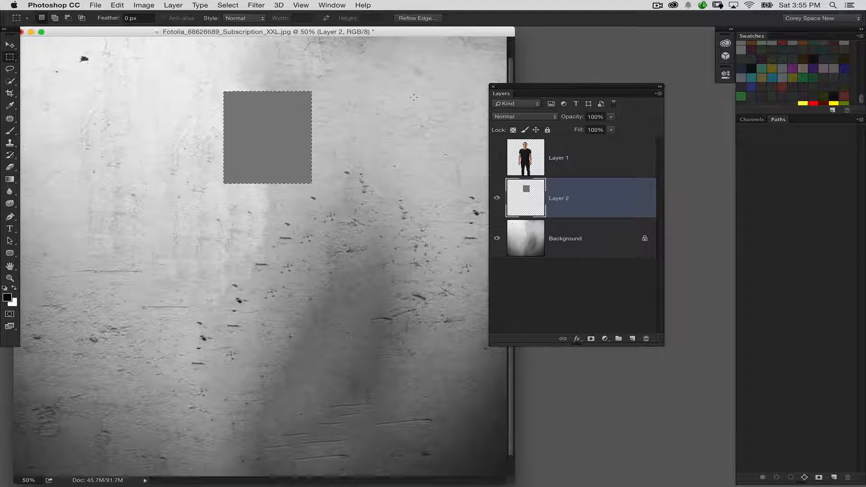
pyautogui.press('super+d')
pyautogui.click(183, 7)
pyautogui.click(577, 339)
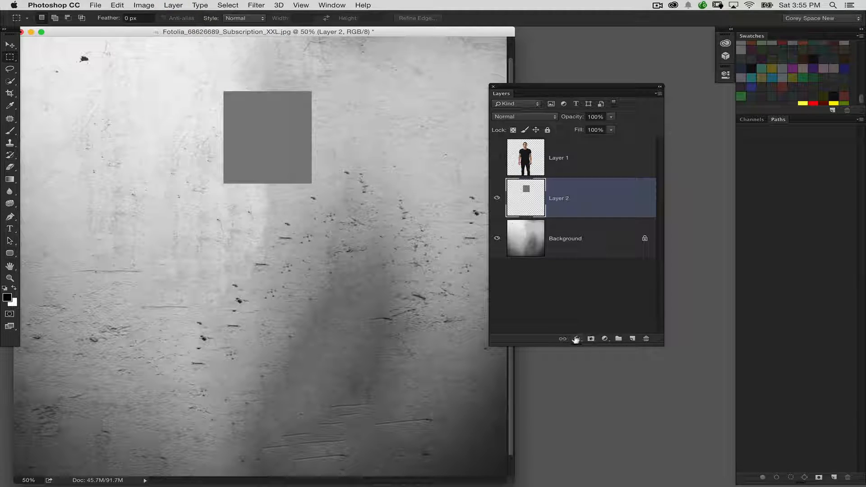
pyautogui.click(576, 339)
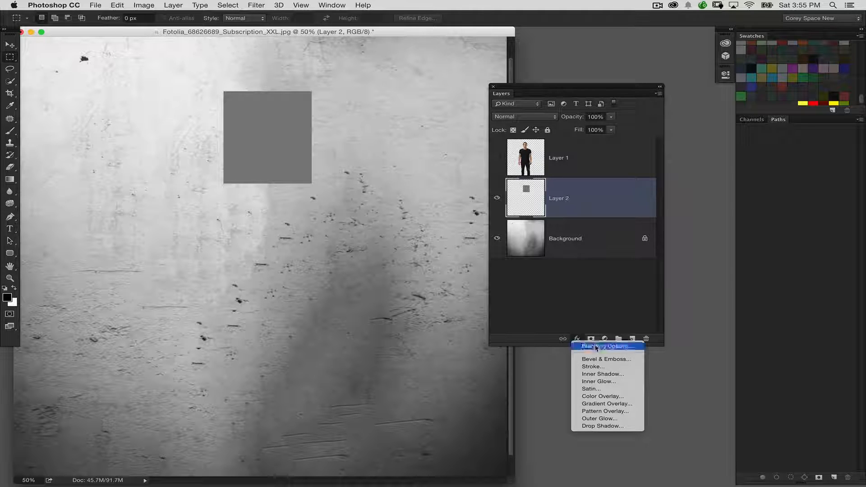
pyautogui.click(600, 419)
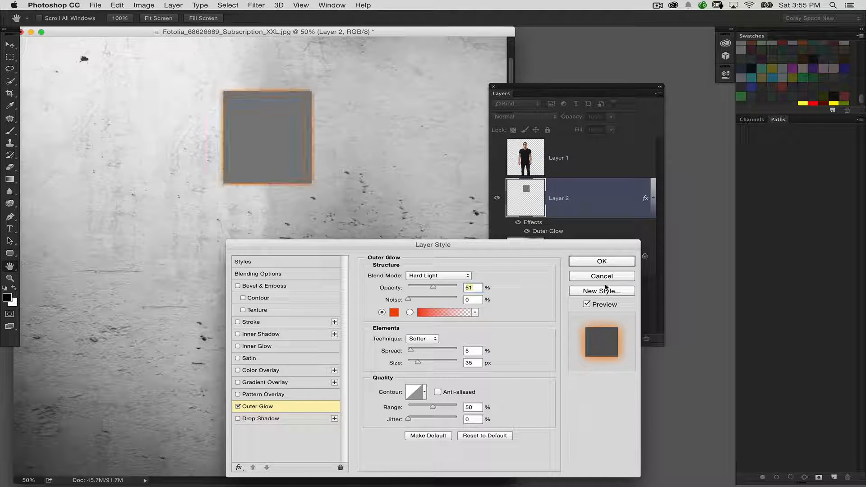
pyautogui.click(605, 275)
# Step: Add a Pattern Overlay in Normal mode to Layer 2, using the saved pattern of the man in the black T-shirt
pyautogui.click(577, 339)
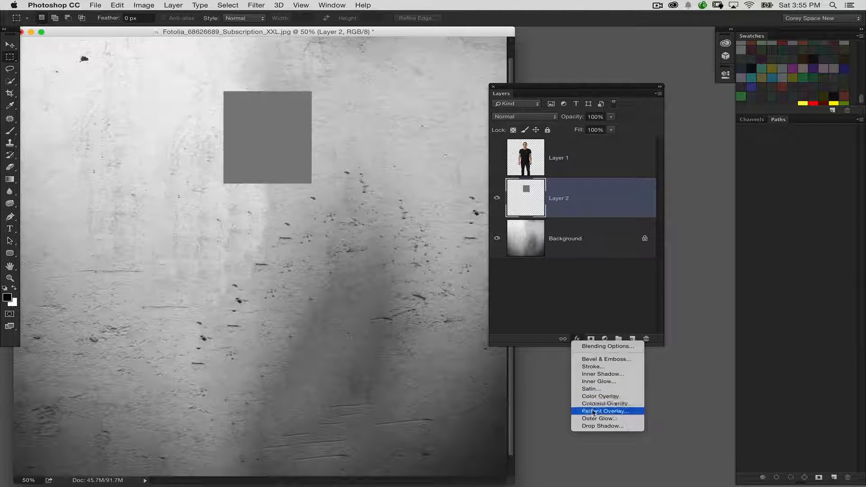
pyautogui.click(600, 411)
pyautogui.moveTo(467, 245); pyautogui.dragTo(482, 121)
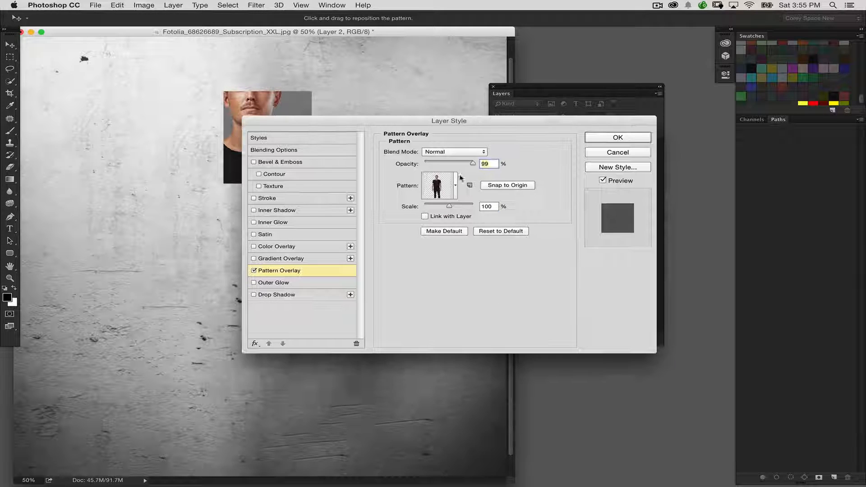
pyautogui.click(455, 185)
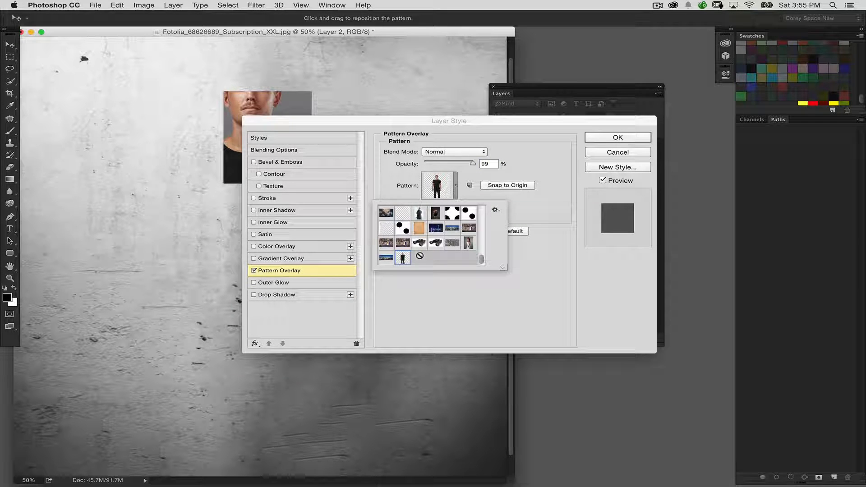
pyautogui.click(413, 181)
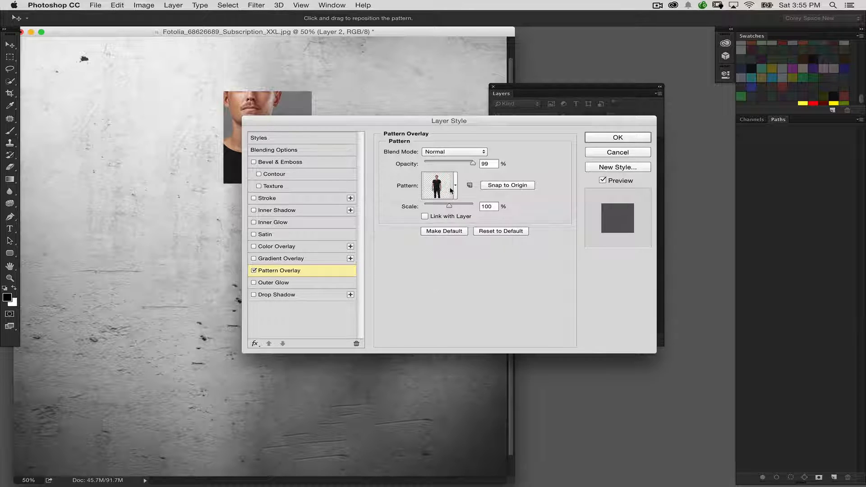
pyautogui.click(455, 190)
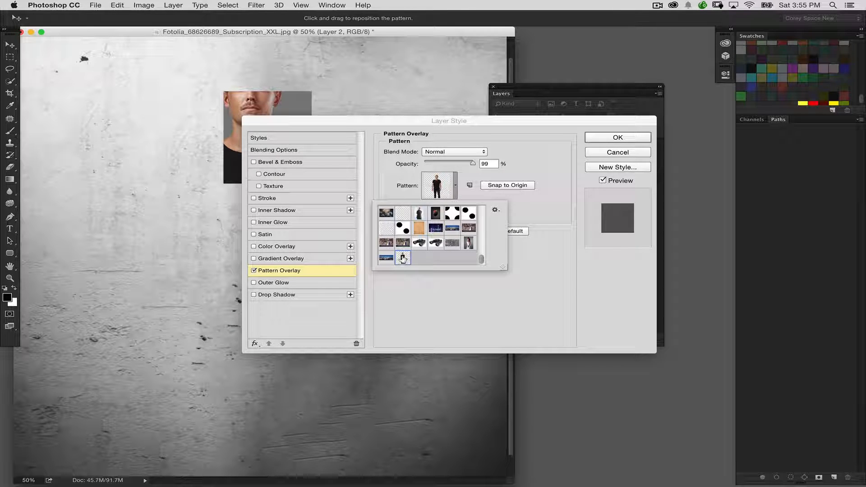
pyautogui.click(396, 183)
# Step: Leave the pattern unlinked from the layer, snap it to the origin, and set the overlay's opacity to 100%
pyautogui.moveTo(437, 141); pyautogui.dragTo(508, 162)
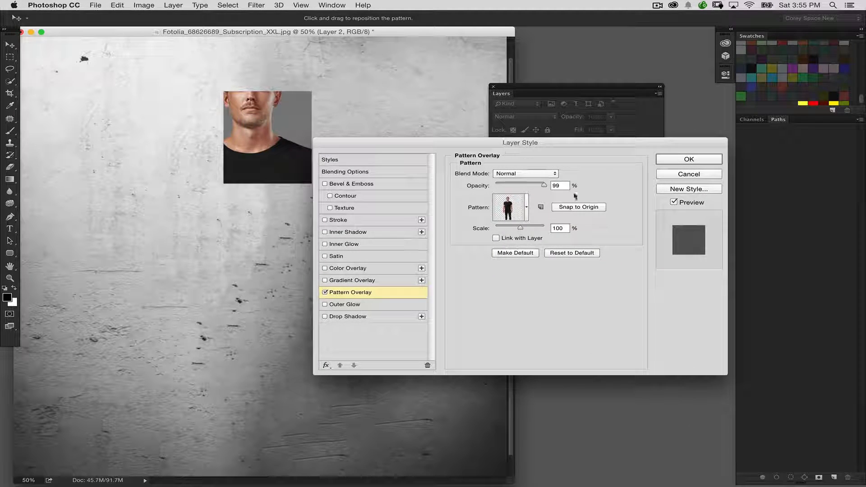
pyautogui.click(514, 239)
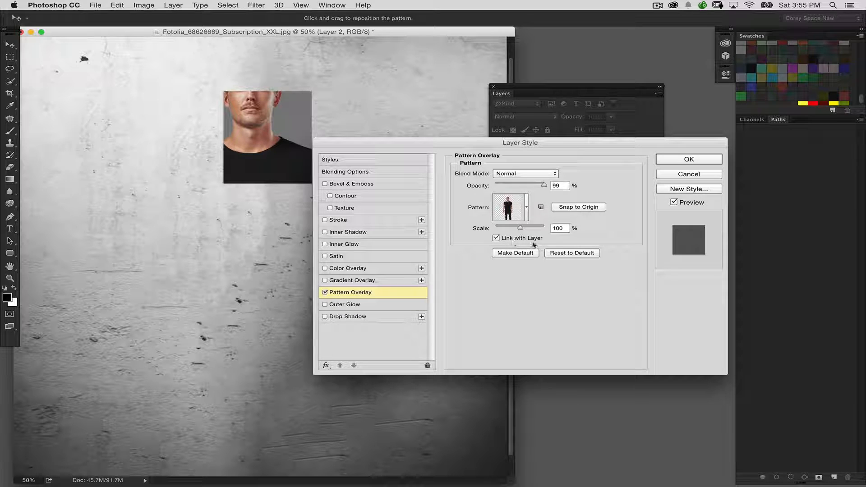
pyautogui.click(497, 238)
pyautogui.click(582, 208)
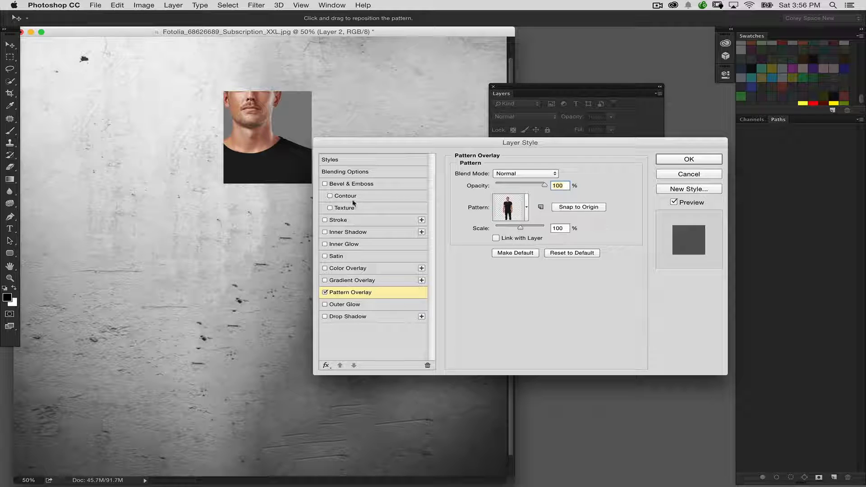
# Step: Add a 5 px white inside Stroke and a 58% Multiply Drop Shadow at 111°, distance 24 px, size 27 px, to Layer 2
pyautogui.click(348, 221)
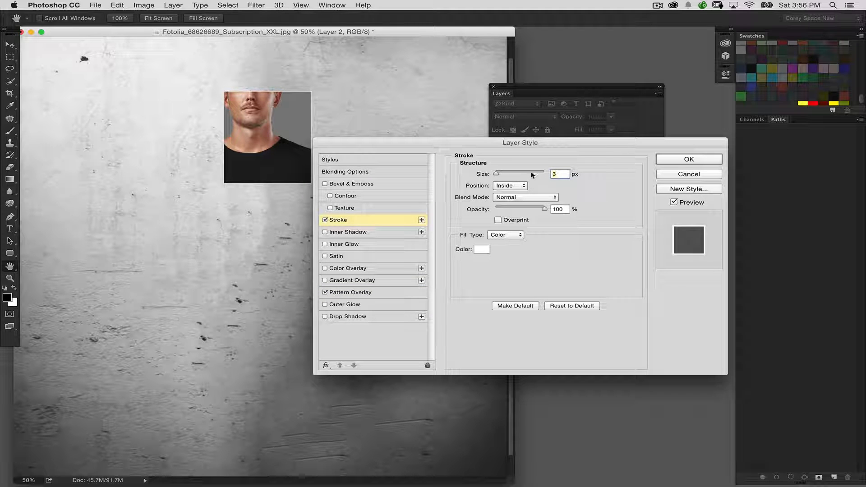
pyautogui.write('5')
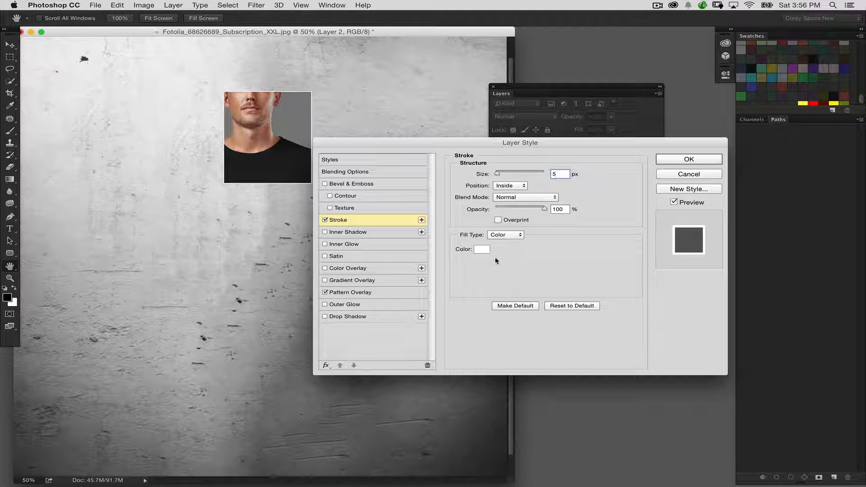
pyautogui.click(352, 317)
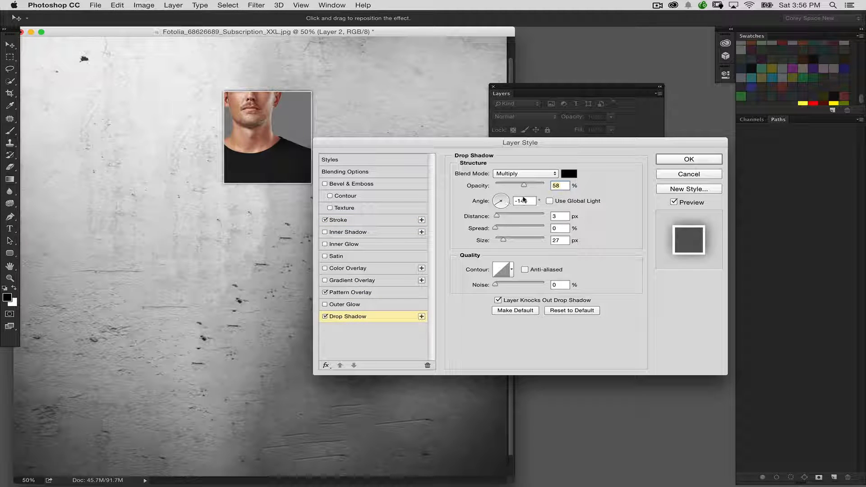
pyautogui.moveTo(456, 140); pyautogui.dragTo(494, 165)
pyautogui.moveTo(310, 148); pyautogui.dragTo(311, 154)
pyautogui.moveTo(434, 166); pyautogui.dragTo(399, 168)
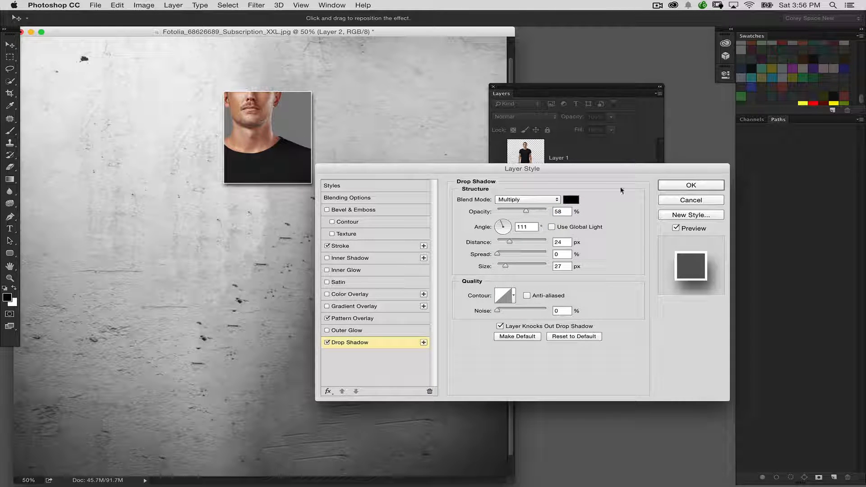
pyautogui.click(674, 186)
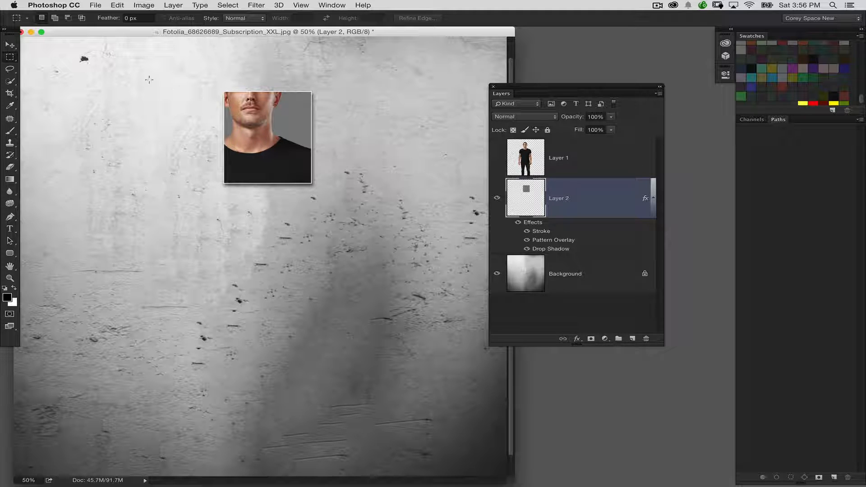
# Step: Set Layer 2's fill to 0% and move the square so that it frames the man's face
pyautogui.click(18, 44)
pyautogui.moveTo(277, 158); pyautogui.dragTo(287, 112)
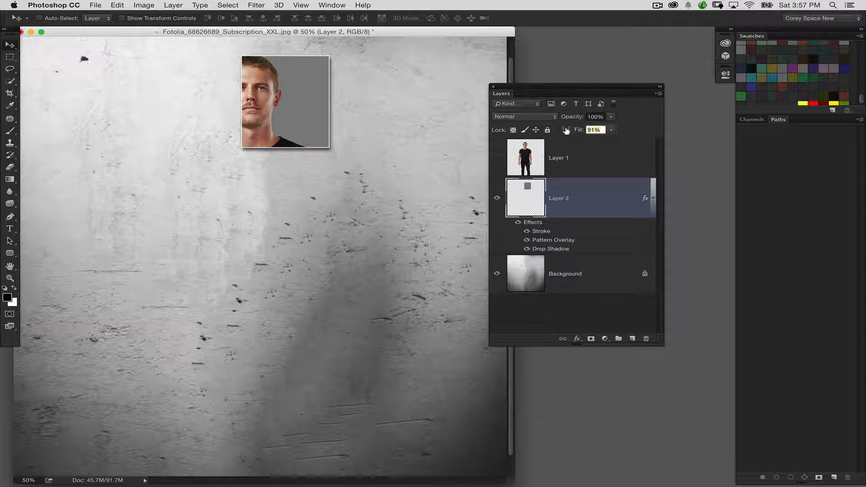
pyautogui.press('Return')
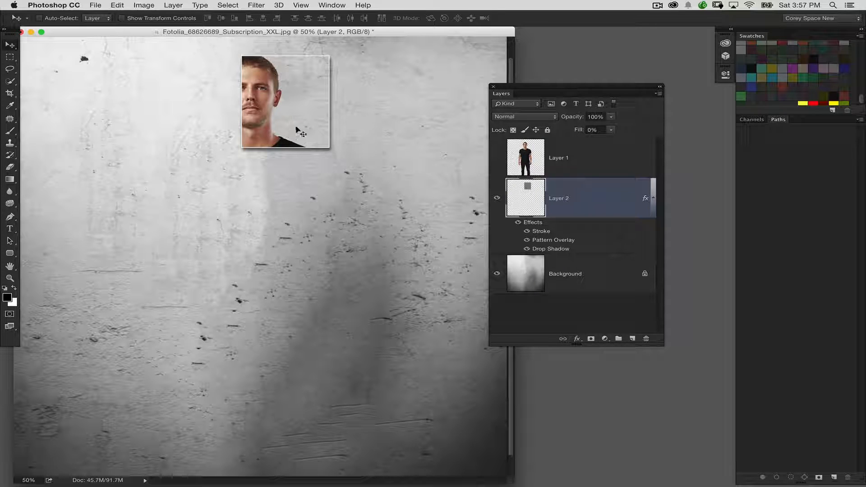
pyautogui.moveTo(347, 142); pyautogui.dragTo(306, 142)
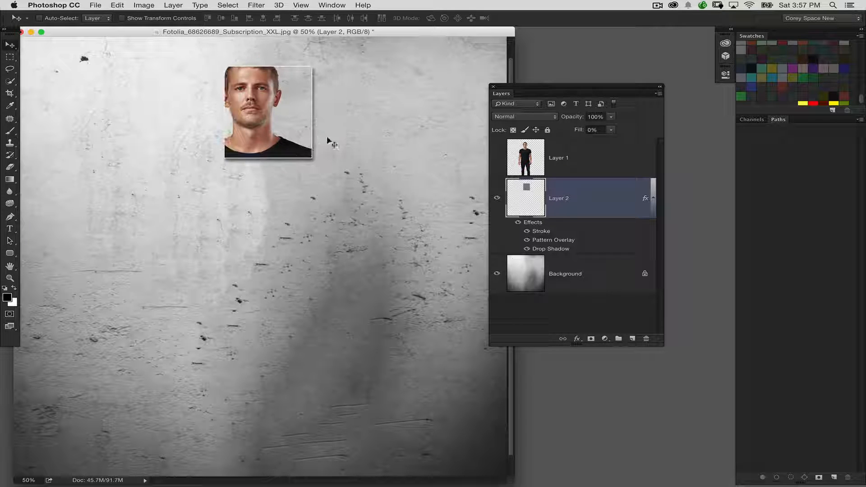
# Step: Rotate the square over the face clockwise by roughly 20° with Free Transform
pyautogui.press('super+t')
pyautogui.moveTo(367, 91); pyautogui.dragTo(363, 127)
pyautogui.press('Return')
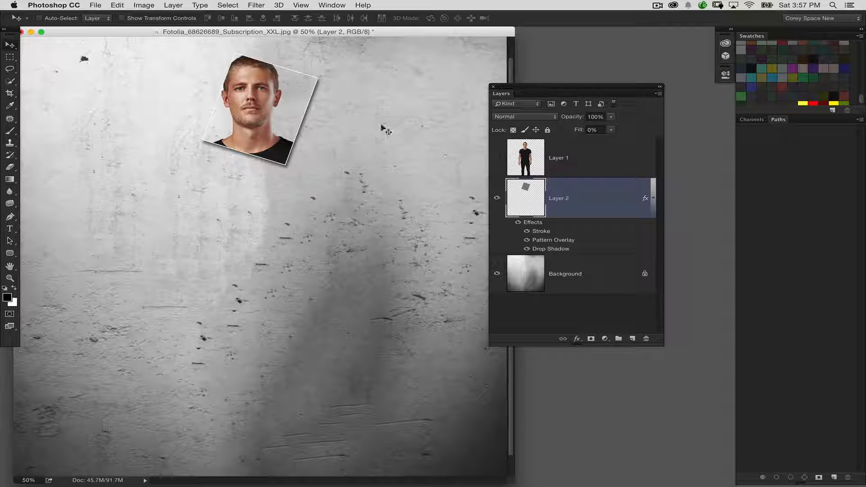
# Step: Duplicate the tilted square down and to the left over the neck and chest, and rotate the copy counter-clockwise
pyautogui.moveTo(268, 120); pyautogui.dragTo(241, 159)
pyautogui.press('super+t')
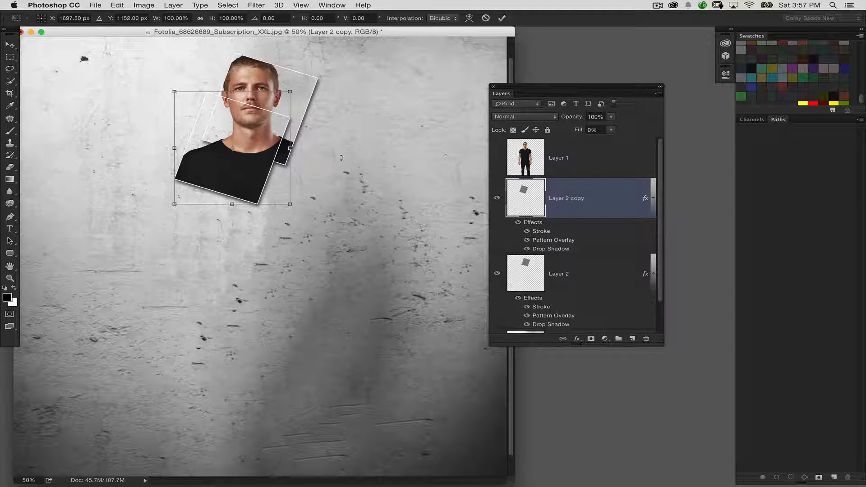
pyautogui.moveTo(328, 161); pyautogui.dragTo(344, 79)
# Step: Duplicate the square over the chest and shoulder on the image's right side, and rotate the copy to a new angle
pyautogui.moveTo(258, 158); pyautogui.dragTo(311, 186)
pyautogui.press('Return')
pyautogui.press('super+t')
pyautogui.moveTo(374, 135); pyautogui.dragTo(307, 327)
pyautogui.press('Return')
# Step: Place rotated copies of the square over the man's lower torso on the left and his torso and forearm on the right
pyautogui.press('super+t')
pyautogui.moveTo(316, 271); pyautogui.dragTo(262, 261)
pyautogui.moveTo(253, 330); pyautogui.dragTo(296, 234)
pyautogui.press('Return')
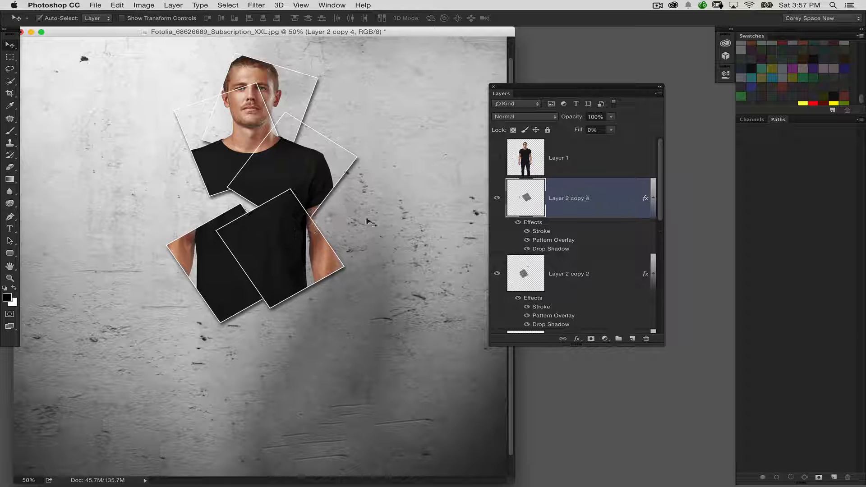
pyautogui.press('super+t')
pyautogui.moveTo(417, 233); pyautogui.dragTo(388, 291)
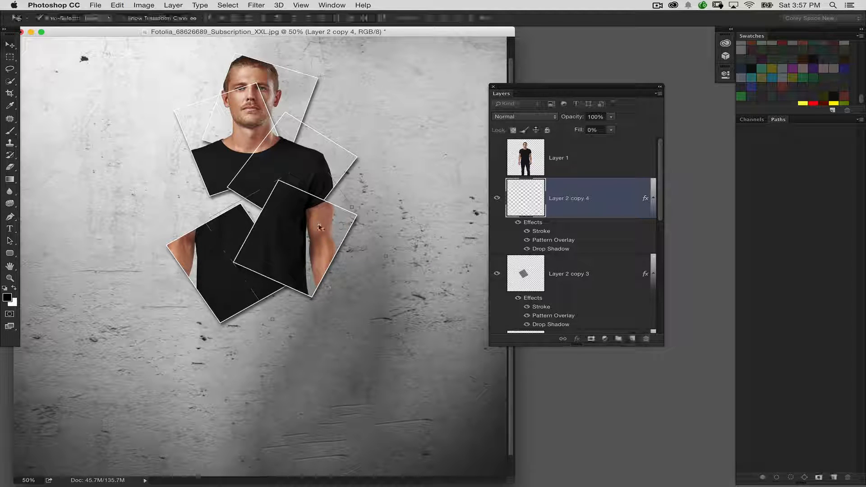
pyautogui.press('Return')
# Step: Duplicate the square down over the hip and hand on the right side, and rotate the copy about 56° counter-clockwise
pyautogui.moveTo(319, 261); pyautogui.dragTo(317, 358)
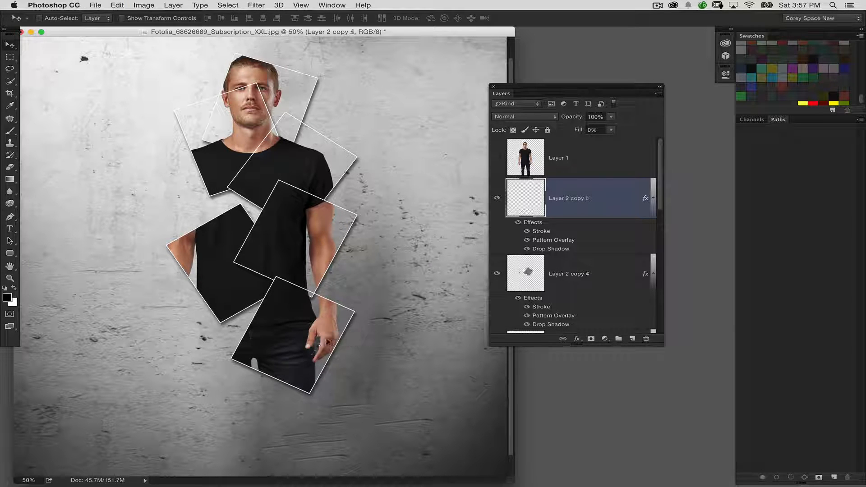
pyautogui.press('super+t')
pyautogui.moveTo(375, 276); pyautogui.dragTo(274, 235)
pyautogui.moveTo(271, 289); pyautogui.dragTo(264, 280)
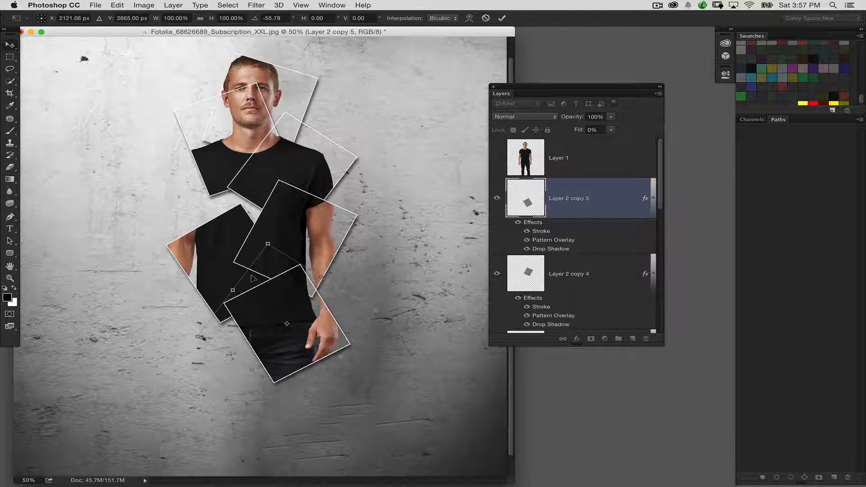
pyautogui.press('Return')
# Step: Duplicate the hip square to the left over the other hip and thigh, and rotate the copy
pyautogui.moveTo(255, 341); pyautogui.dragTo(200, 374)
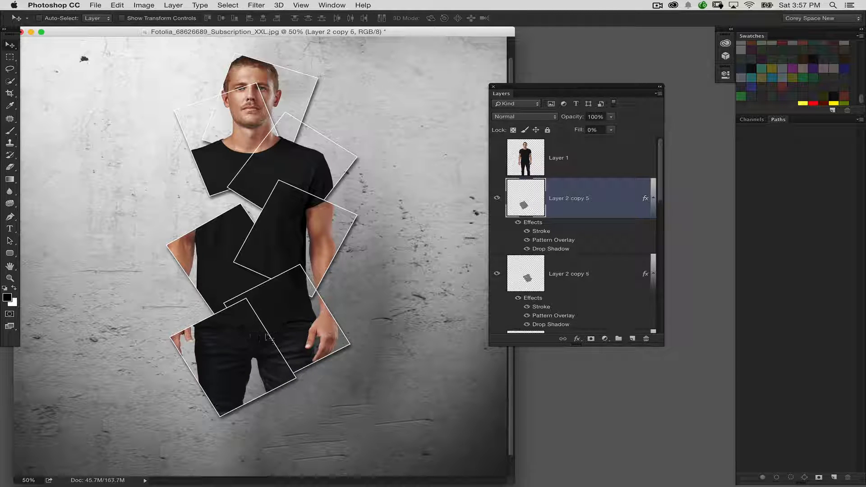
pyautogui.press('super+t')
pyautogui.moveTo(278, 270); pyautogui.dragTo(317, 386)
pyautogui.press('Return')
# Step: Place a copy of the square over the leg on the image's right side, rotated about 61° counter-clockwise
pyautogui.press('super+t')
pyautogui.moveTo(385, 300); pyautogui.dragTo(422, 352)
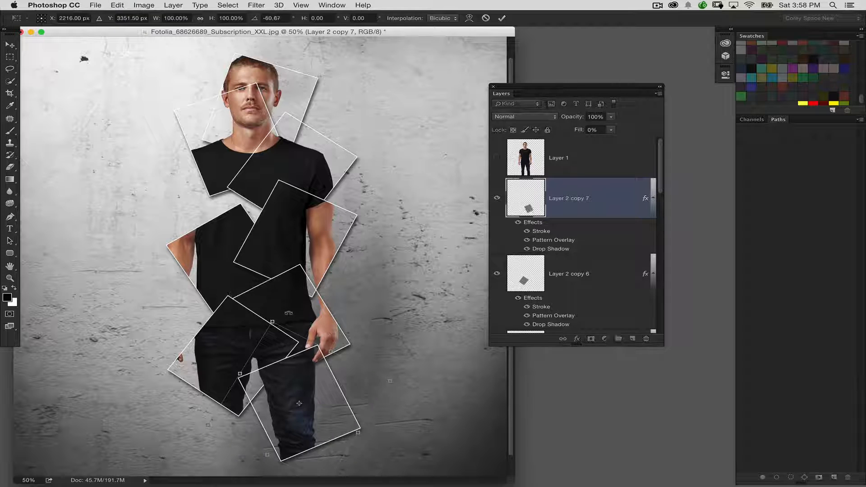
pyautogui.press('Return')
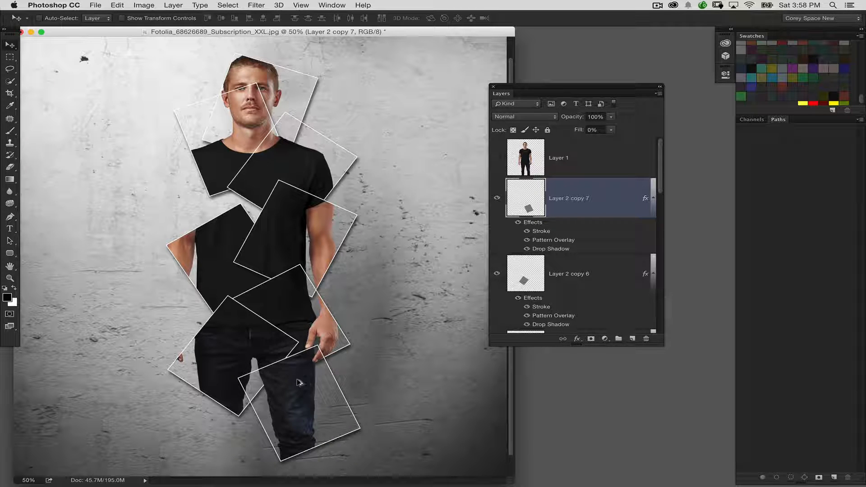
# Step: Place a rotated copy of the Layer 2 copy 4 square over the left shoulder and arm, and nudge the Layer 2 copy square upward
pyautogui.moveTo(311, 233); pyautogui.dragTo(239, 206)
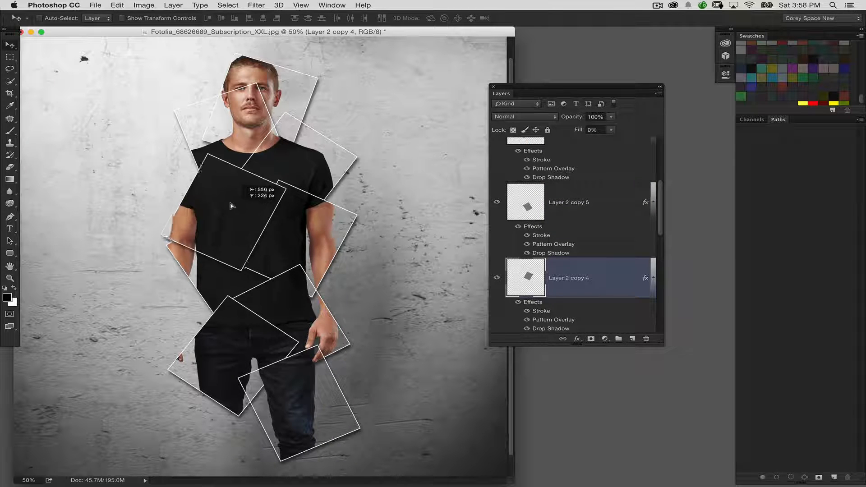
pyautogui.press('super+t')
pyautogui.moveTo(298, 147); pyautogui.dragTo(205, 191)
pyautogui.press('Return')
pyautogui.keyDown('super'); pyautogui.click(254, 105); pyautogui.keyUp('super')
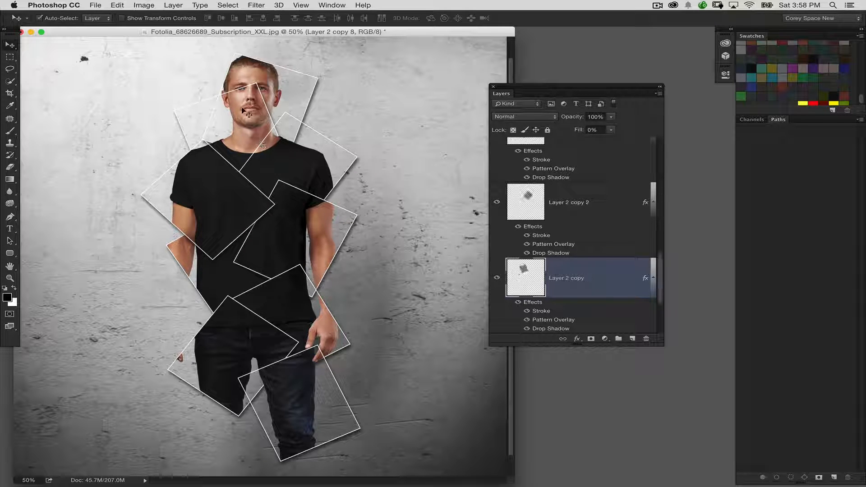
pyautogui.moveTo(254, 105); pyautogui.dragTo(258, 93)
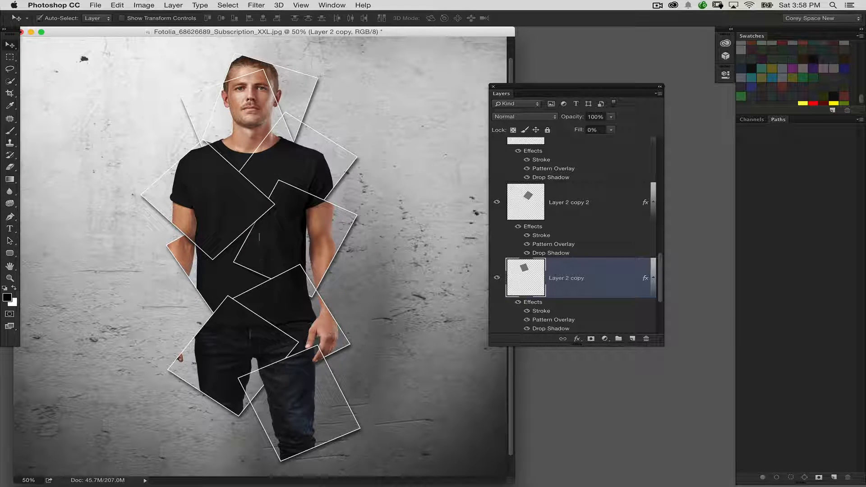
# Step: Duplicate the right leg's square over the left leg, rotate the copy, and shift it up to cover the lower leg
pyautogui.keyDown('super'); pyautogui.click(287, 401); pyautogui.keyUp('super')
pyautogui.press('super+j')
pyautogui.moveTo(287, 400); pyautogui.dragTo(217, 428)
pyautogui.press('super+t')
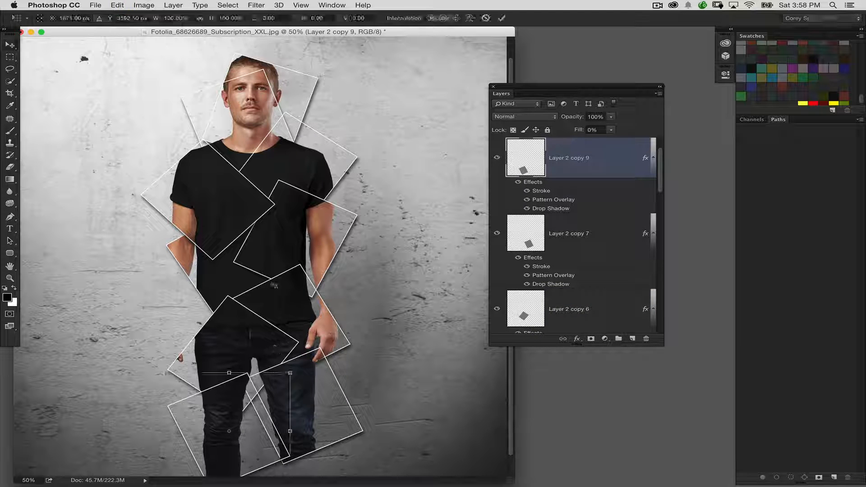
pyautogui.moveTo(293, 451); pyautogui.dragTo(323, 336)
pyautogui.moveTo(275, 400); pyautogui.dragTo(268, 368)
pyautogui.press('Return')
# Step: Move the Layer 2 copy 6 square over the hand on the image's left side and rotate it about 44° counter-clockwise
pyautogui.moveTo(246, 317); pyautogui.dragTo(173, 252)
pyautogui.hotkey('ctrl', 't')
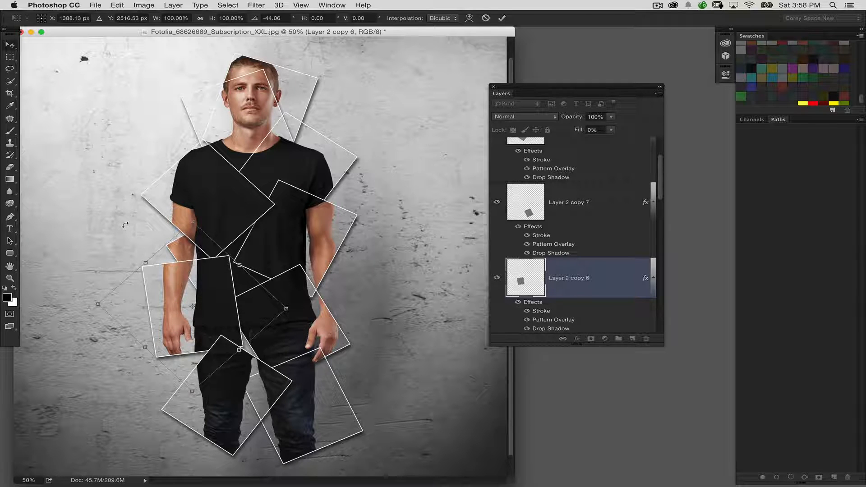
pyautogui.press('Return')
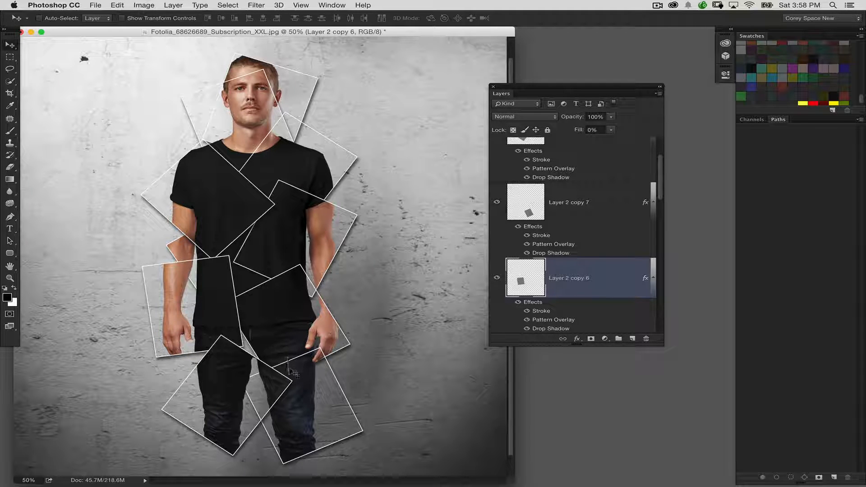
# Step: Shift the Layer 2 square behind the head slightly up and outward, and check the collage with the Background layer temporarily hidden
pyautogui.moveTo(309, 94); pyautogui.dragTo(301, 88)
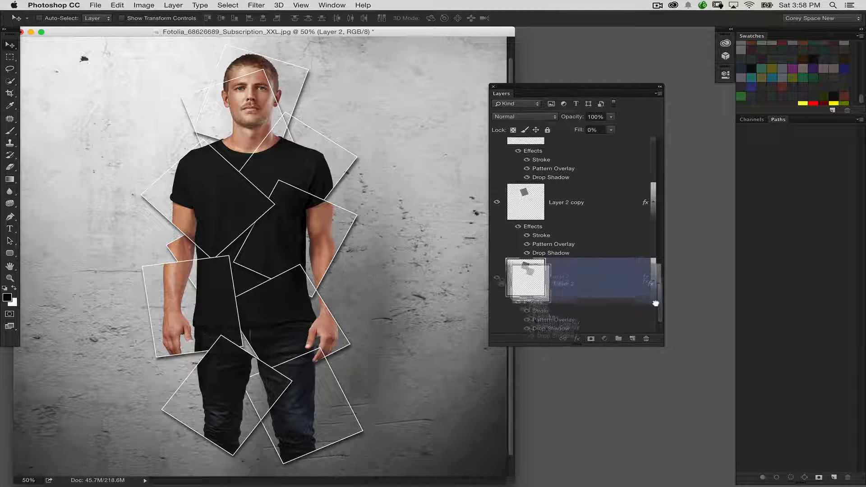
pyautogui.scroll(-2, 586, 303)
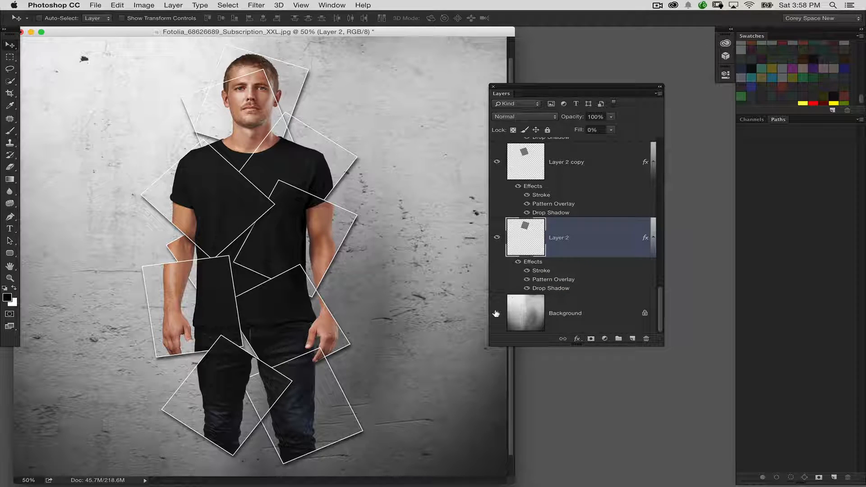
pyautogui.click(497, 313)
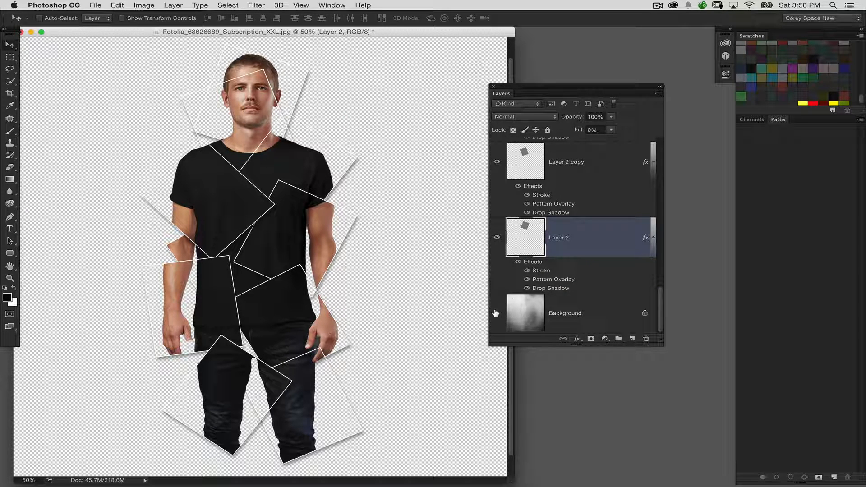
pyautogui.click(496, 313)
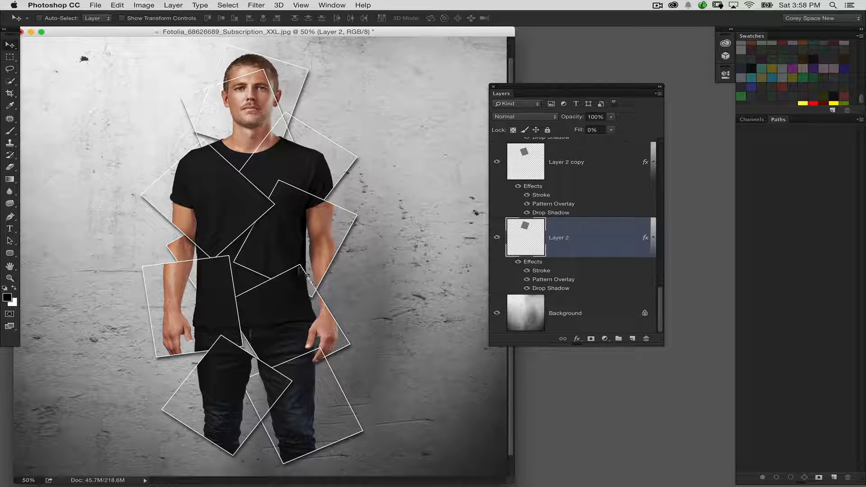
# Step: Reposition the Layer 2 copy 6 square inward toward the torso and slightly down
pyautogui.press('super+minus')
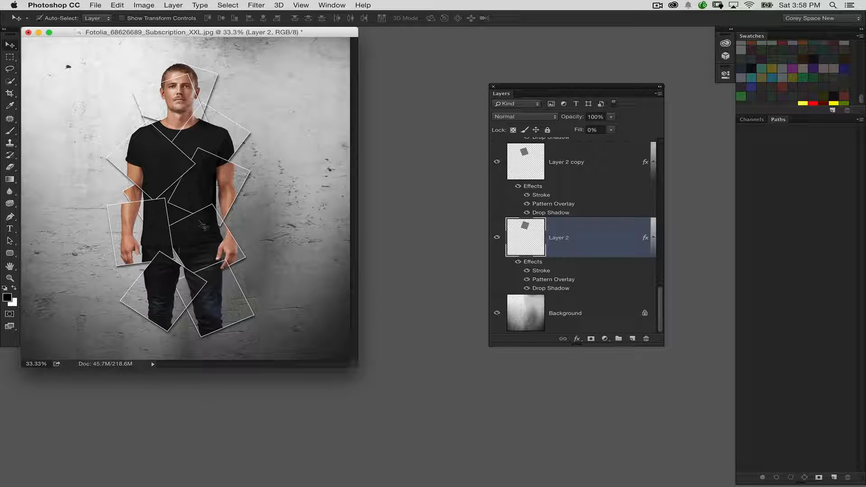
pyautogui.moveTo(202, 224); pyautogui.dragTo(167, 227)
pyautogui.press('super+plus')
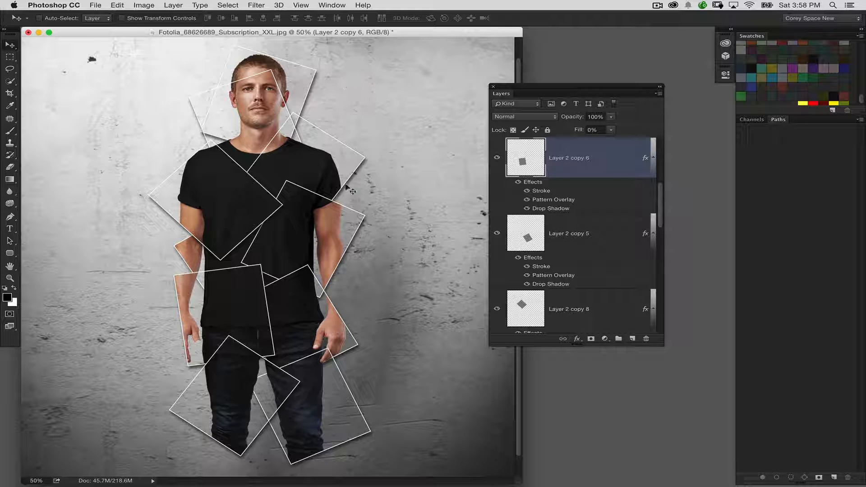
# Step: Rotate the Layer 2 copy 2 shoulder square about 60° counter-clockwise and position it over the chest, stacked directly above Layer 2 copy 8
pyautogui.click(332, 163)
pyautogui.press('super+t')
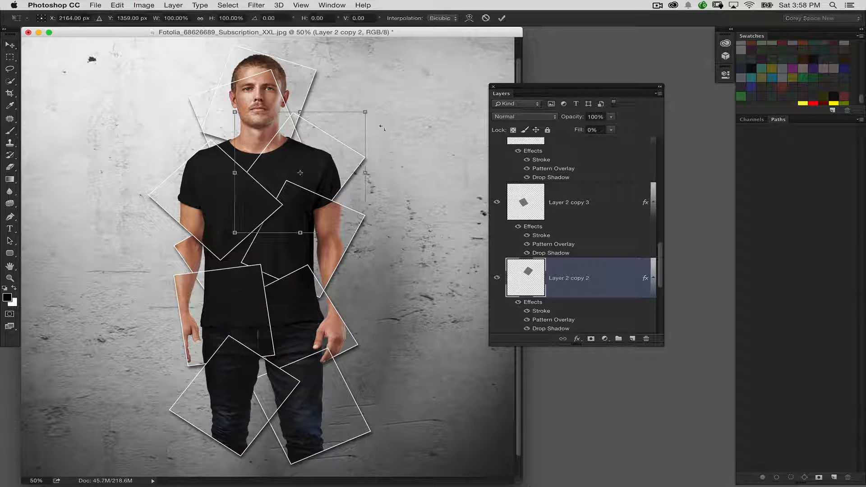
pyautogui.moveTo(322, 99); pyautogui.dragTo(295, 121)
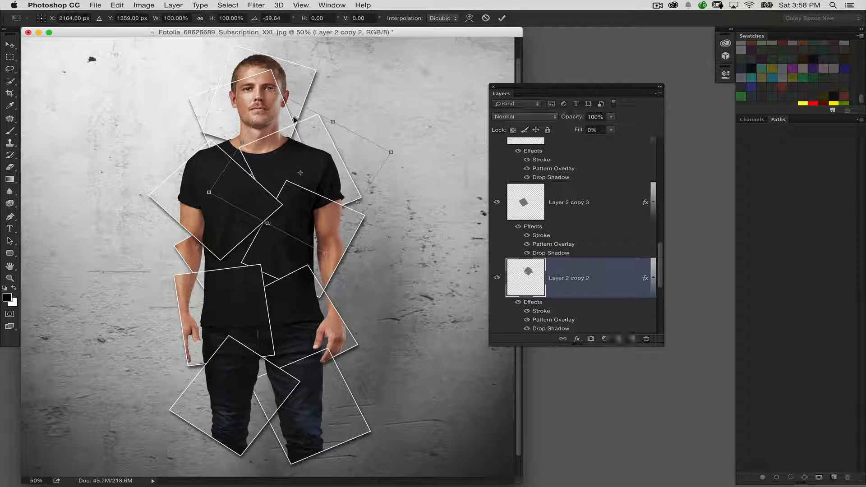
pyautogui.press('Return')
pyautogui.moveTo(325, 173); pyautogui.dragTo(311, 179)
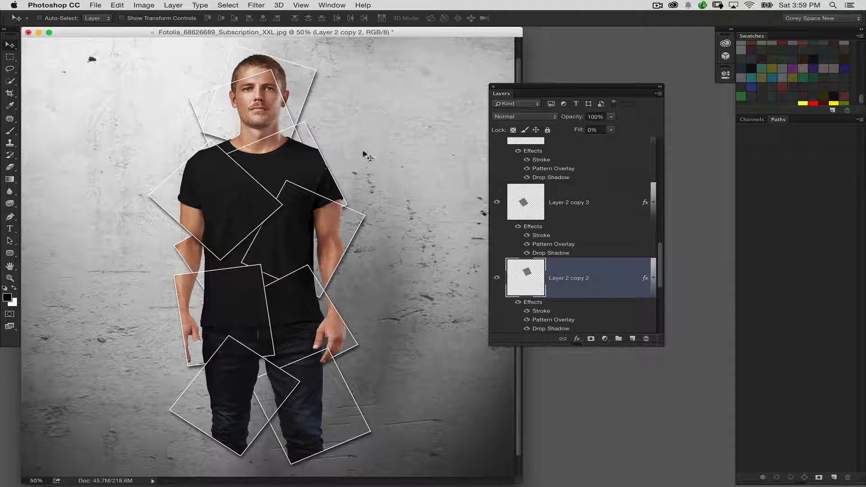
pyautogui.moveTo(517, 272); pyautogui.dragTo(528, 145)
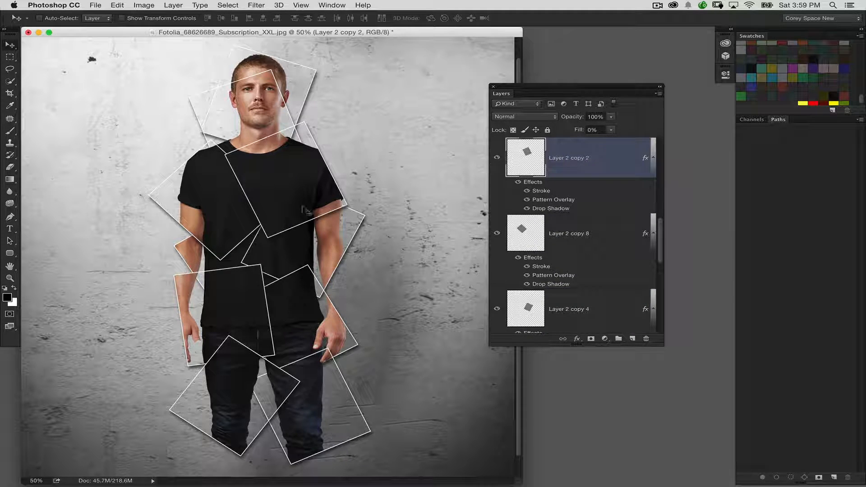
pyautogui.moveTo(308, 194); pyautogui.dragTo(315, 188)
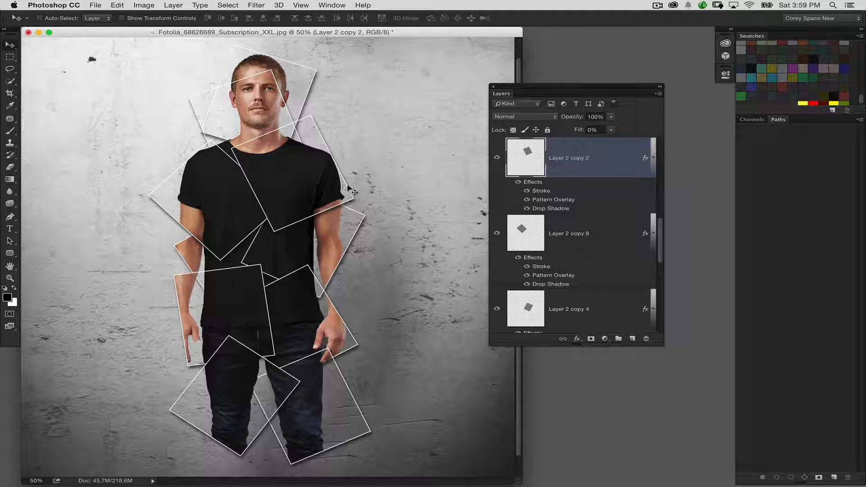
# Step: Move the Layers panel up and enlarge it to show more layers, including the start of the layer stack
pyautogui.moveTo(542, 85); pyautogui.dragTo(527, 48)
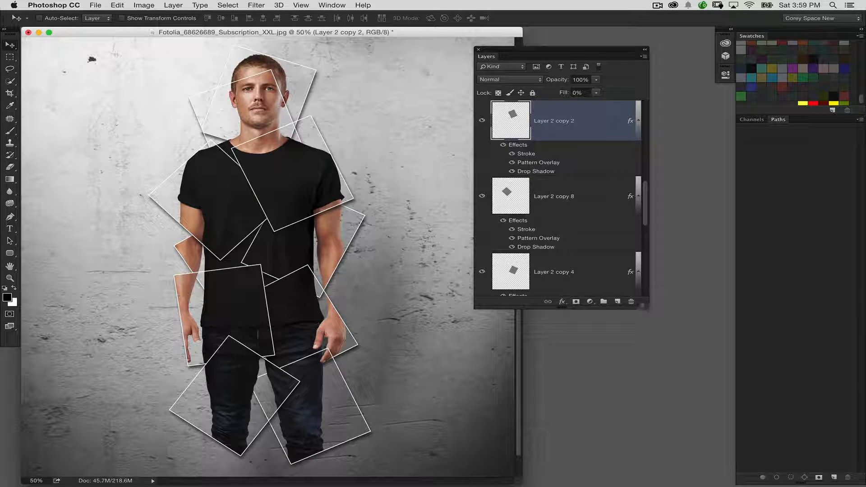
pyautogui.moveTo(647, 308); pyautogui.dragTo(630, 445)
pyautogui.press('super+shift+bracketleft')
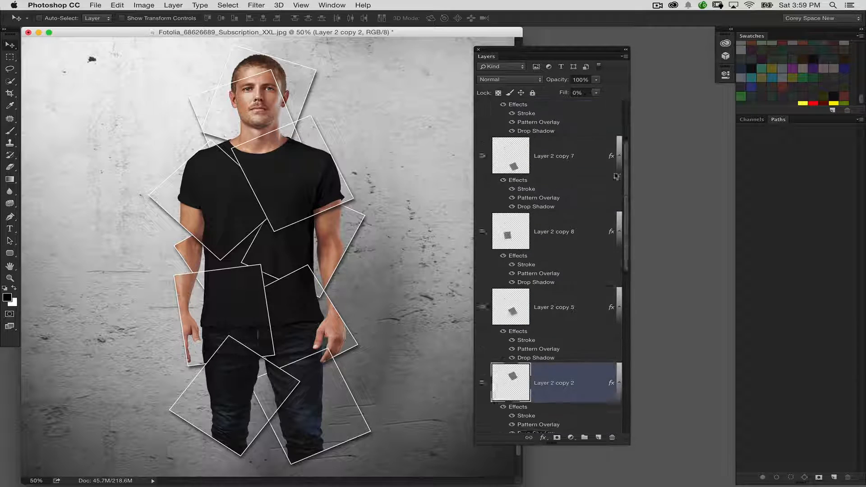
pyautogui.scroll(5, 586, 181)
# Step: Raise the Layer 2 copy 9 square toward the thighs' centre, and shift the Layer 2 copy 6 square outward over the whole hand
pyautogui.click(522, 156)
pyautogui.moveTo(320, 152)
pyautogui.mouseDown()
pyautogui.moveTo(313, 141)
pyautogui.moveTo(328, 162)
pyautogui.moveTo(325, 146)
pyautogui.moveTo(318, 188)
pyautogui.moveTo(319, 149)
pyautogui.mouseUp()
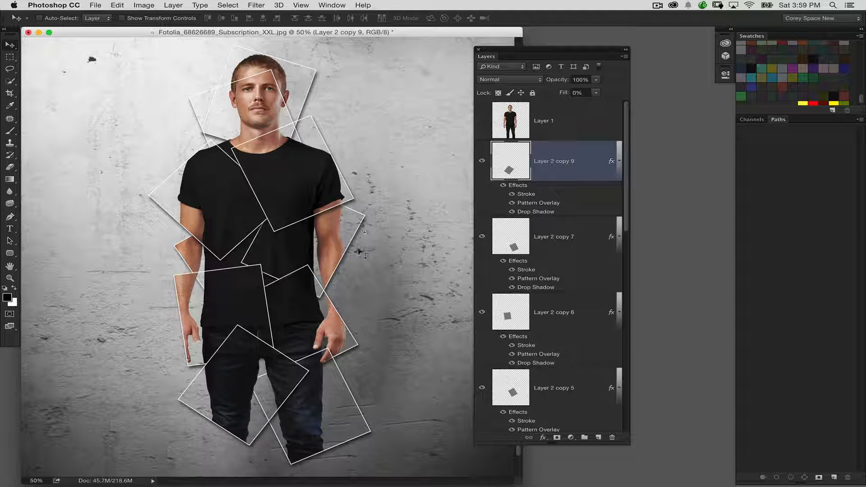
pyautogui.moveTo(206, 304); pyautogui.dragTo(189, 307)
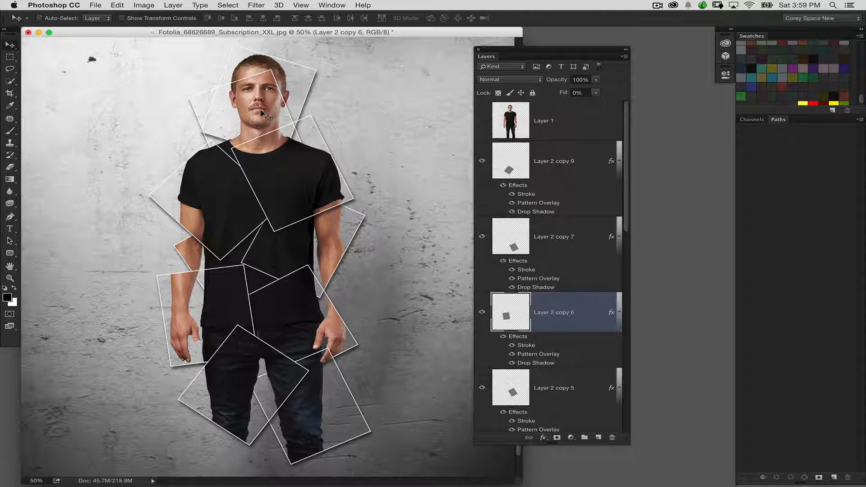
# Step: Lower the Layer 2 copy square at the face slightly, and scale down and reposition the Layer 2 copy 2 square on the chest
pyautogui.moveTo(256, 115); pyautogui.dragTo(257, 123)
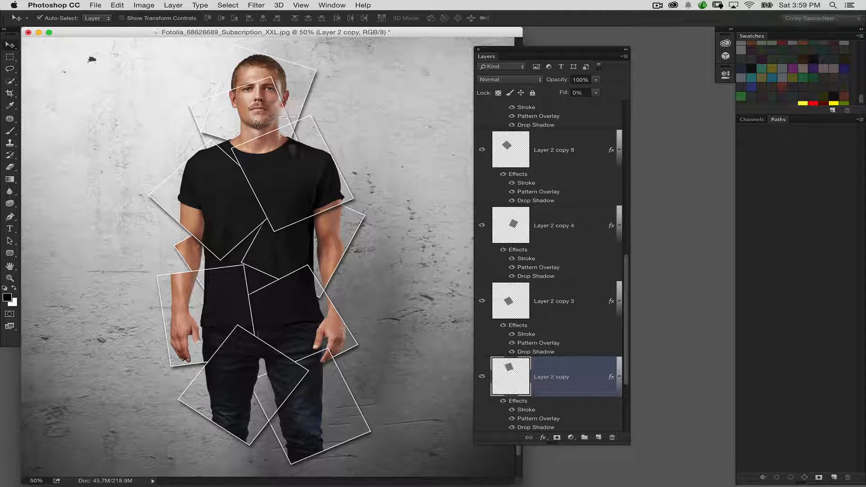
pyautogui.click(284, 168)
pyautogui.moveTo(309, 195); pyautogui.dragTo(307, 185)
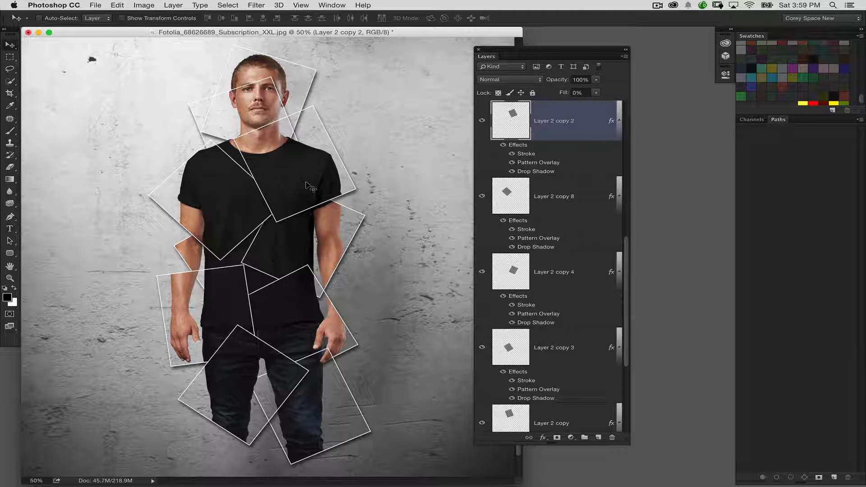
pyautogui.press('super+t')
pyautogui.moveTo(354, 103); pyautogui.dragTo(343, 118)
pyautogui.press('Return')
pyautogui.moveTo(300, 153); pyautogui.dragTo(291, 168)
# Step: Nudge the Layer 2 copy 4 square outward and down over the arm, and move the Layers panel farther off the image
pyautogui.click(349, 241)
pyautogui.moveTo(349, 241)
pyautogui.mouseDown()
pyautogui.moveTo(345, 221)
pyautogui.moveTo(356, 246)
pyautogui.mouseUp()
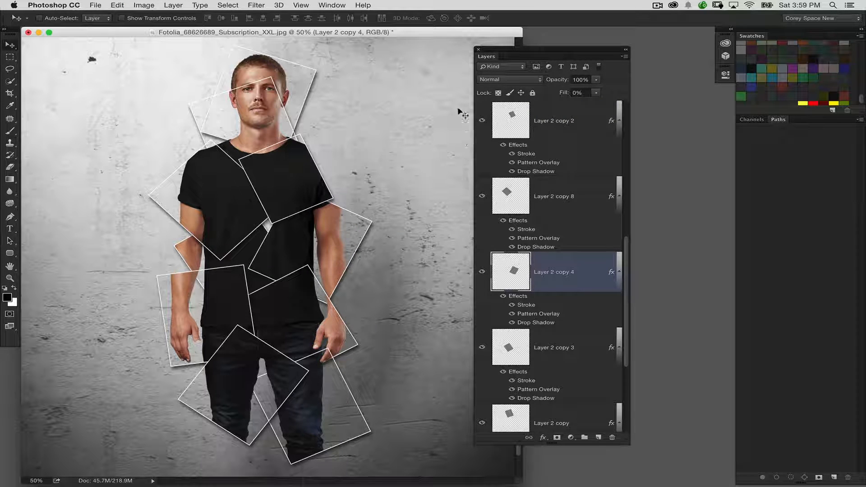
pyautogui.moveTo(502, 54); pyautogui.dragTo(519, 55)
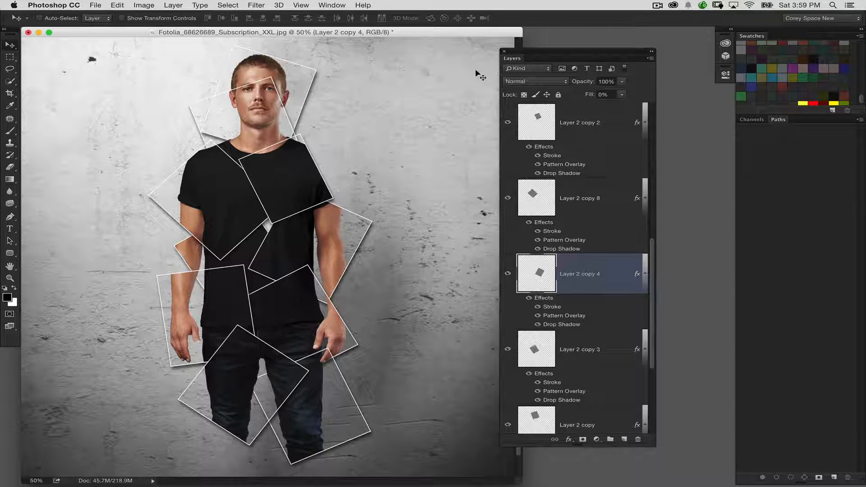